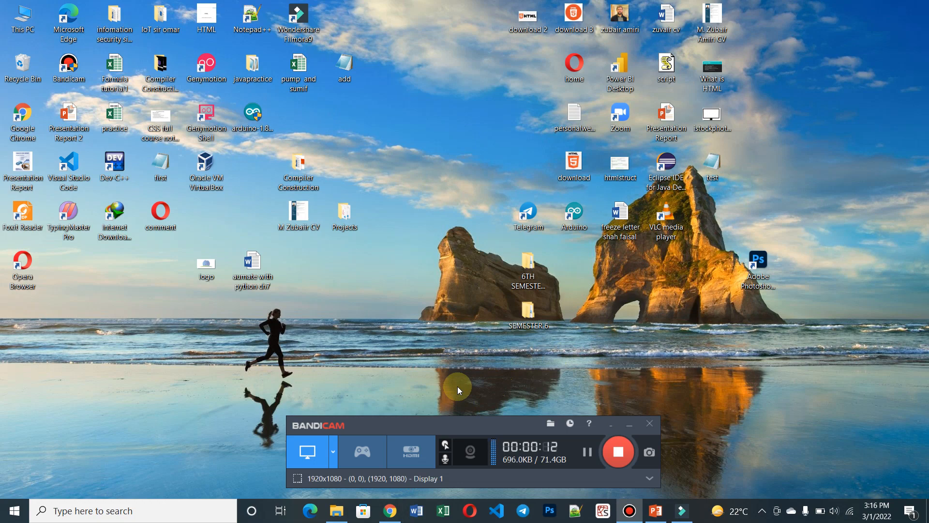
Switch to Google Chrome and search Google for "visual studio code download".
{"action": "left_click", "coordinate": [391, 517]}
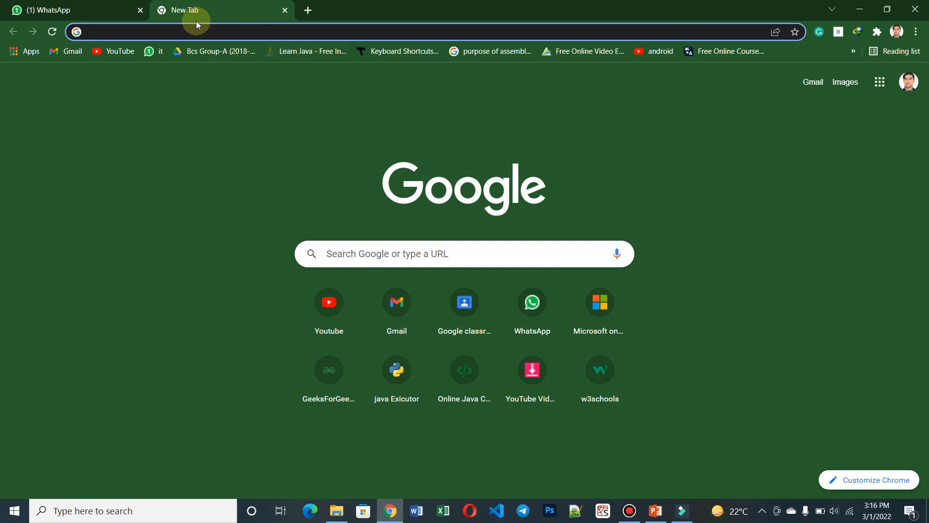
{"action": "left_click", "coordinate": [378, 261]}
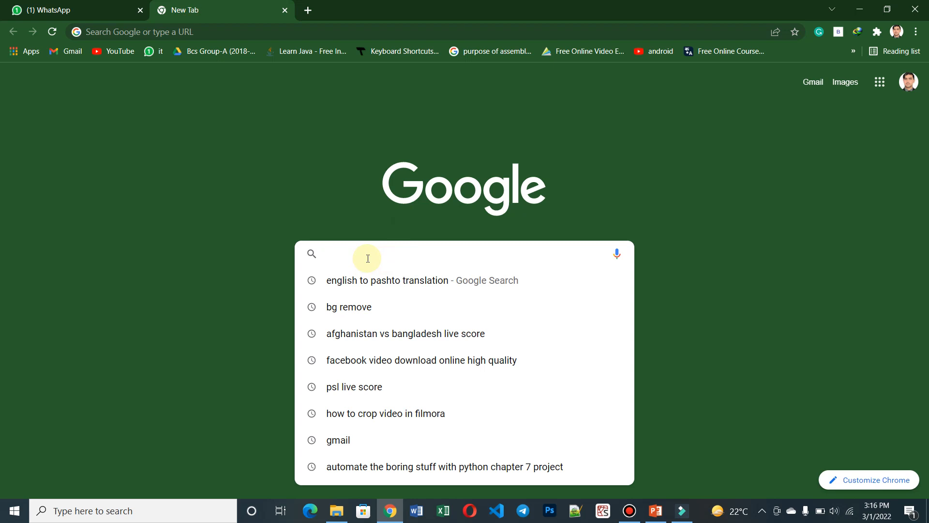
{"action": "type", "text": "vi"}
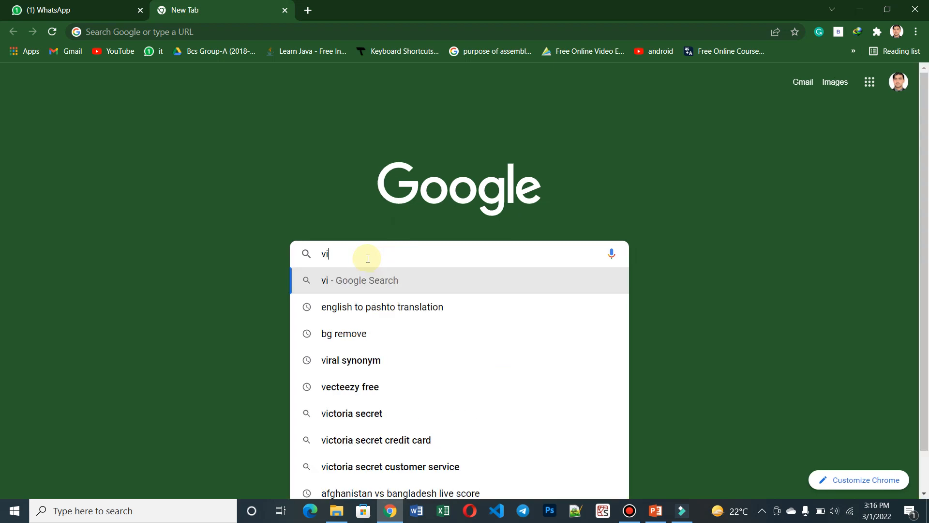
{"action": "type", "text": "sual "}
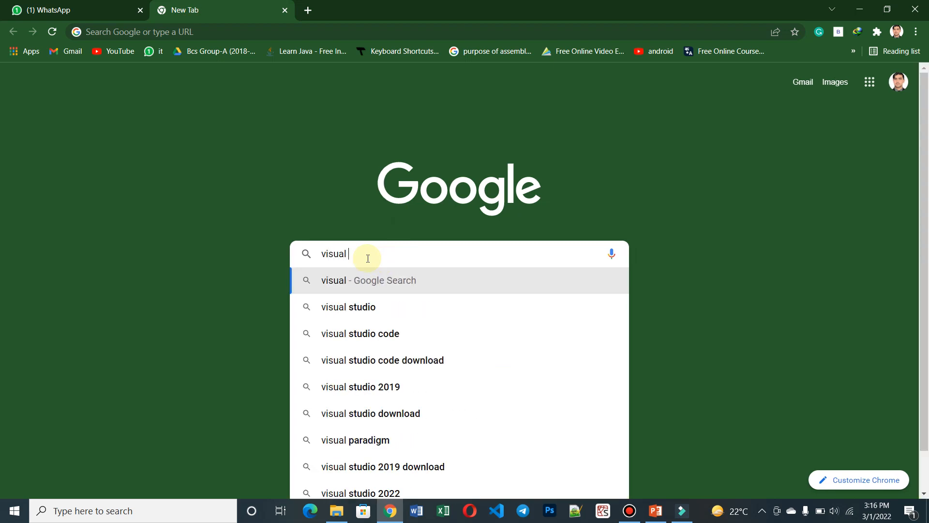
{"action": "type", "text": "studio"}
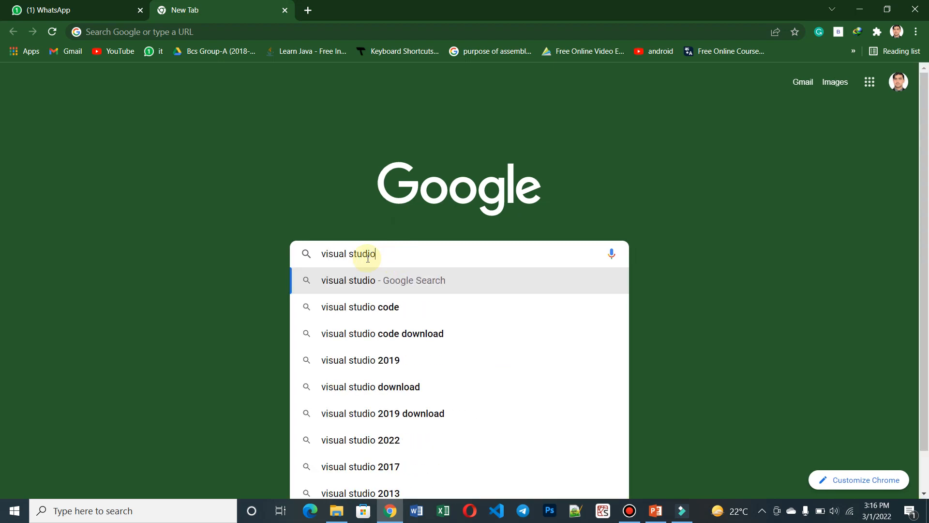
{"action": "left_click", "coordinate": [396, 337]}
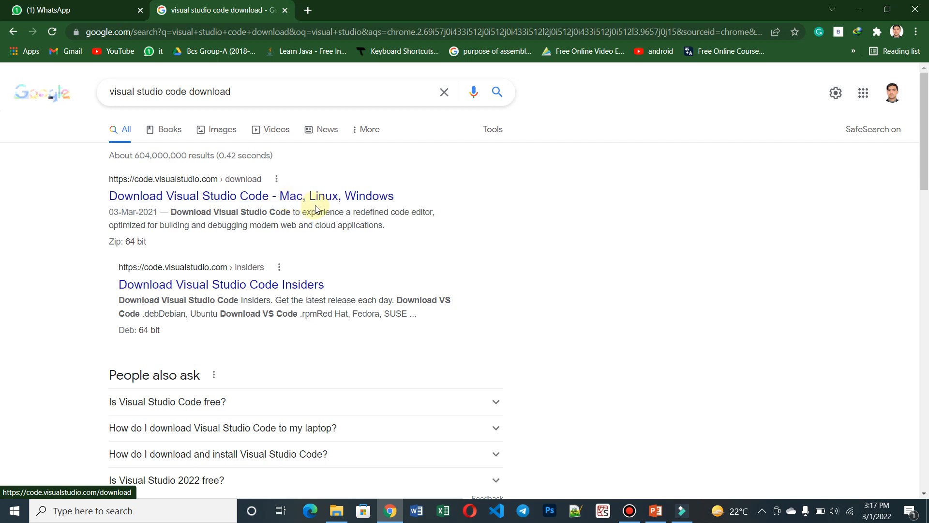
Download the Visual Studio Code installer for Windows from the code.visualstudio.com download page and dismiss the download manager's dialogs.
{"action": "left_click", "coordinate": [215, 199]}
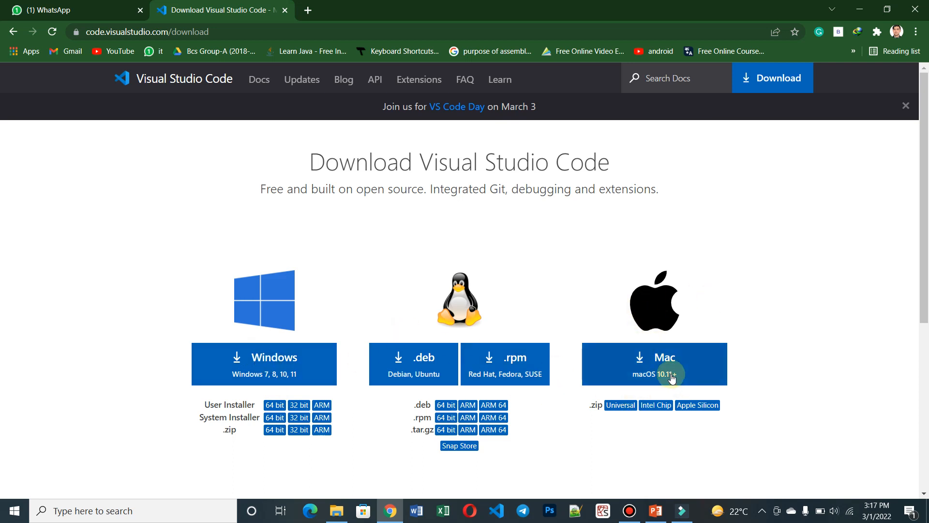
{"action": "left_click", "coordinate": [286, 362]}
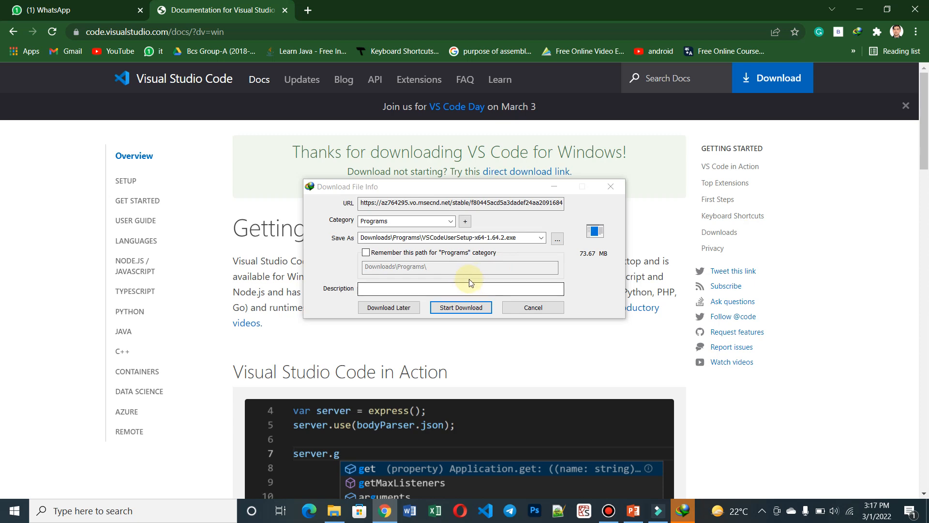
{"action": "left_click", "coordinate": [473, 307]}
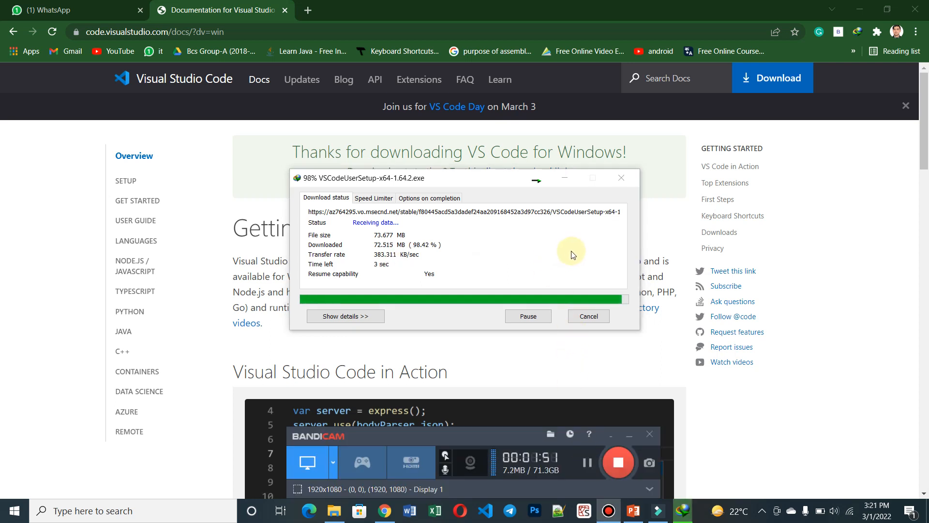
{"action": "left_click", "coordinate": [629, 435]}
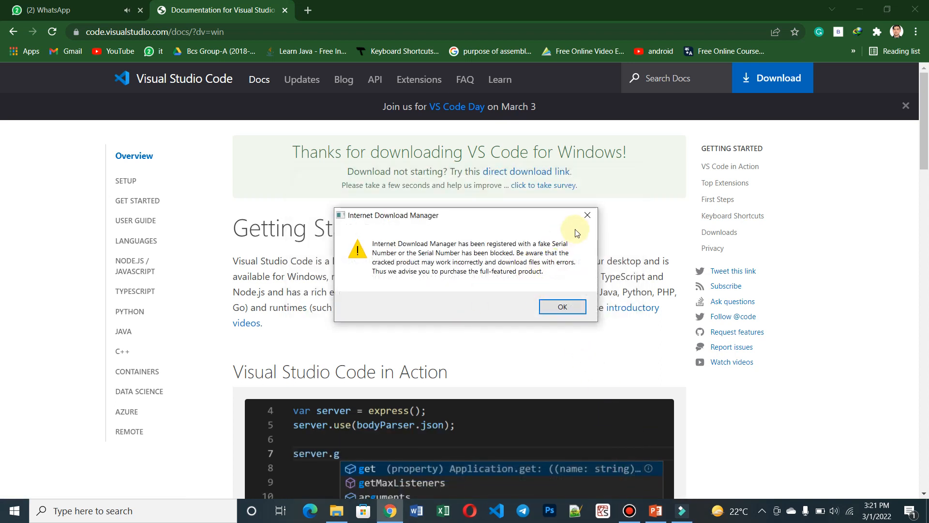
{"action": "left_click", "coordinate": [588, 216]}
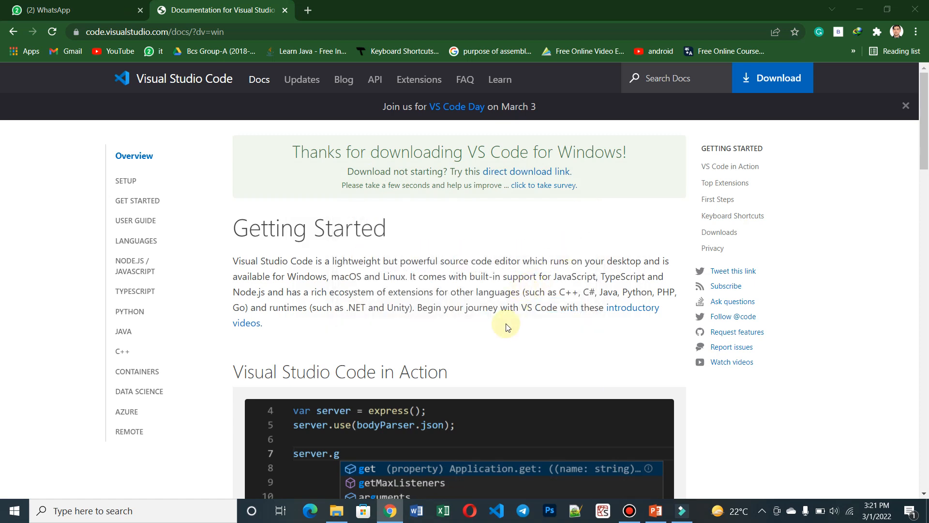
{"action": "left_click", "coordinate": [534, 312]}
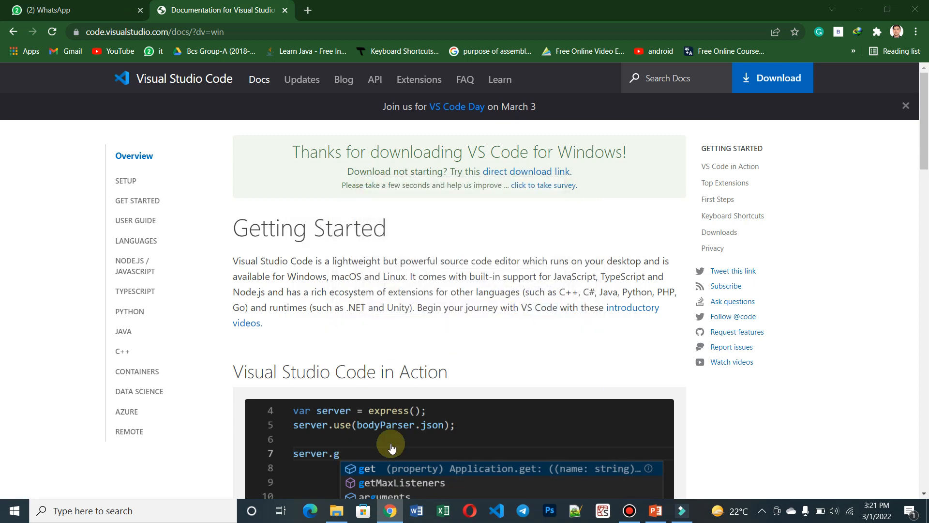
Switch to File Explorer and run VSCodeUserSetup-x64-1.64.2 from the Programs folder inside Downloads.
{"action": "left_click", "coordinate": [337, 509]}
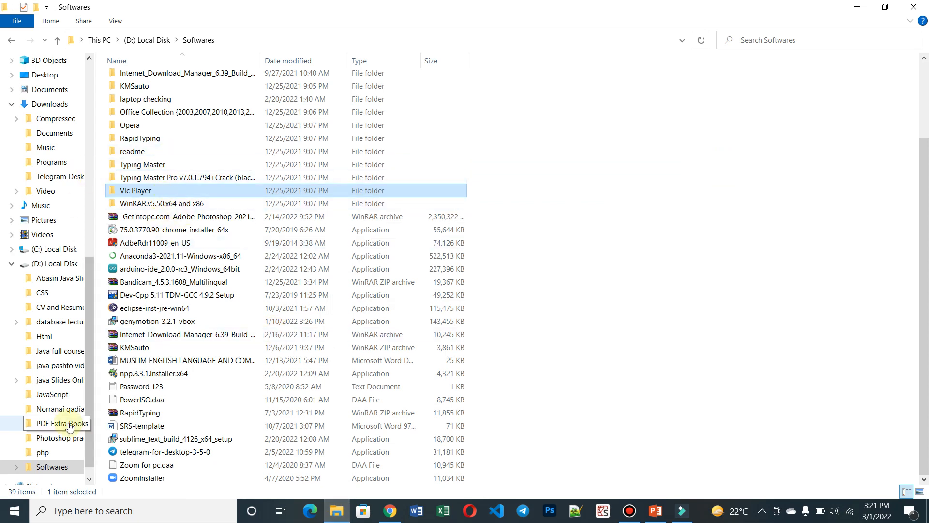
{"action": "left_click", "coordinate": [53, 105]}
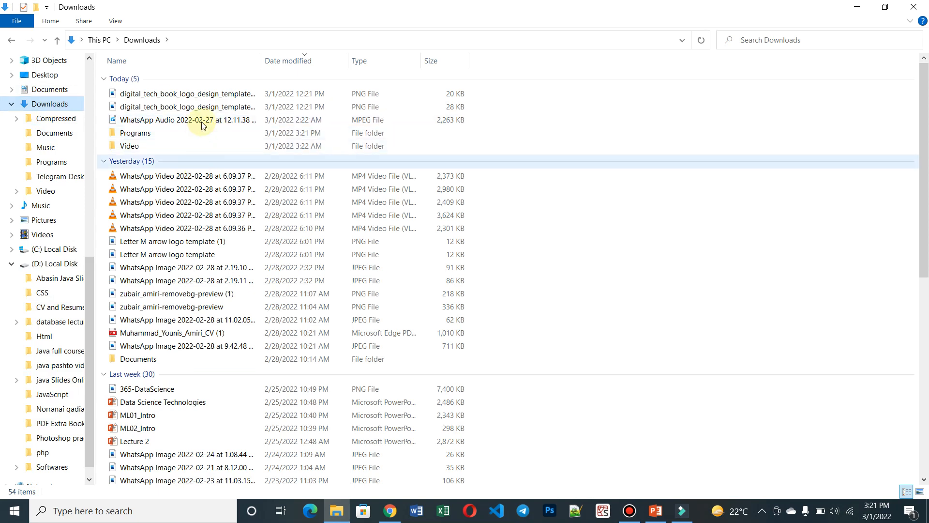
{"action": "left_click_drag", "start_coordinate": [924, 196], "coordinate": [925, 328]}
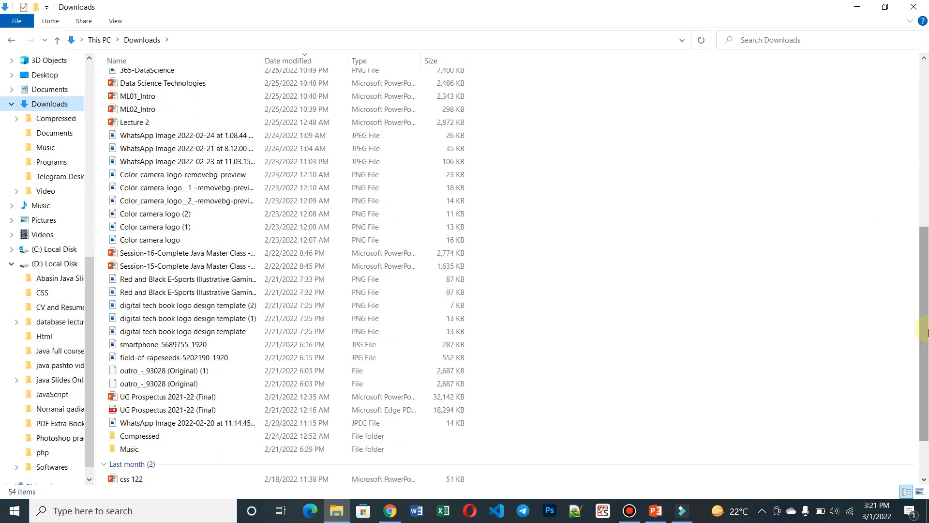
{"action": "scroll", "coordinate": [926, 333], "scroll_direction": "down", "scroll_amount": 1}
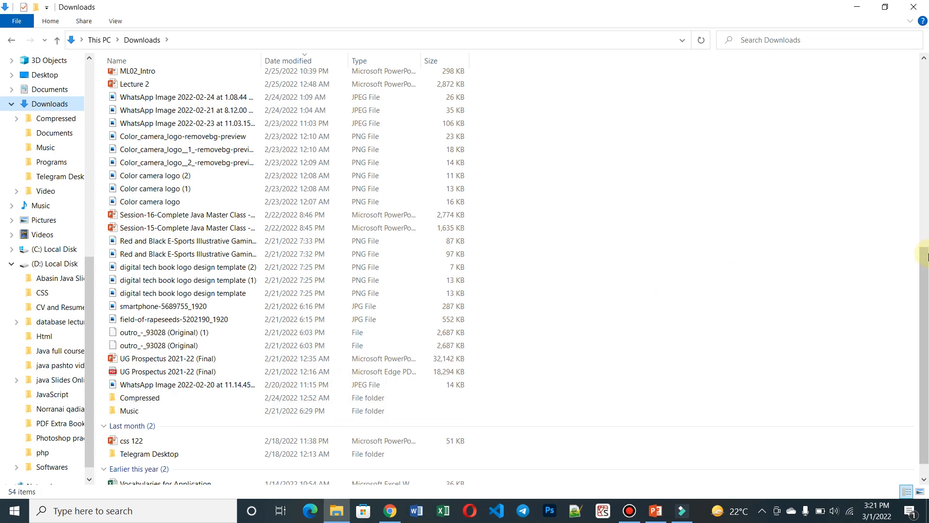
{"action": "left_click_drag", "start_coordinate": [923, 288], "coordinate": [925, 101]}
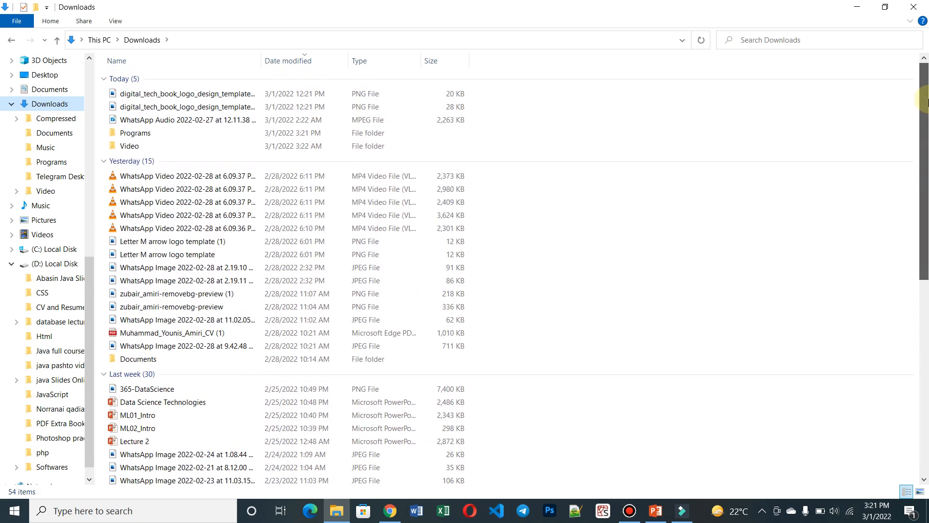
{"action": "double_click", "coordinate": [400, 130]}
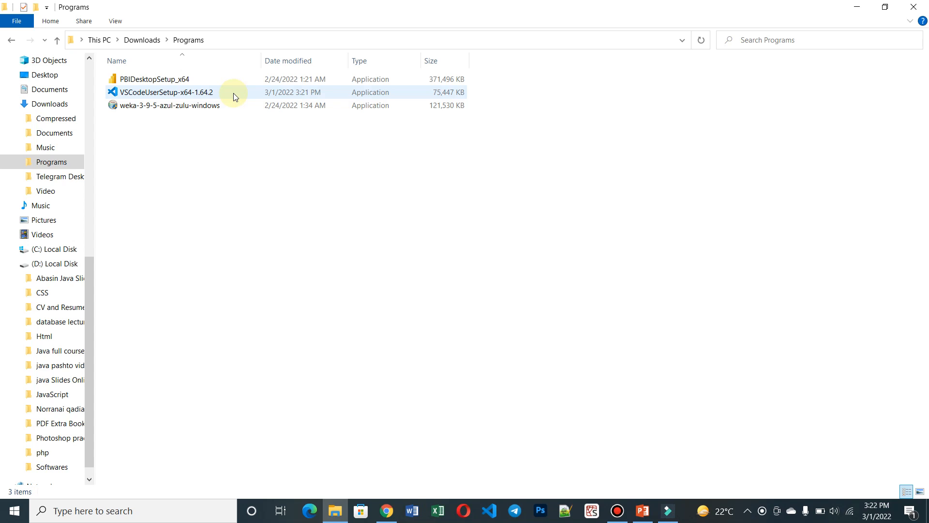
{"action": "double_click", "coordinate": [227, 92]}
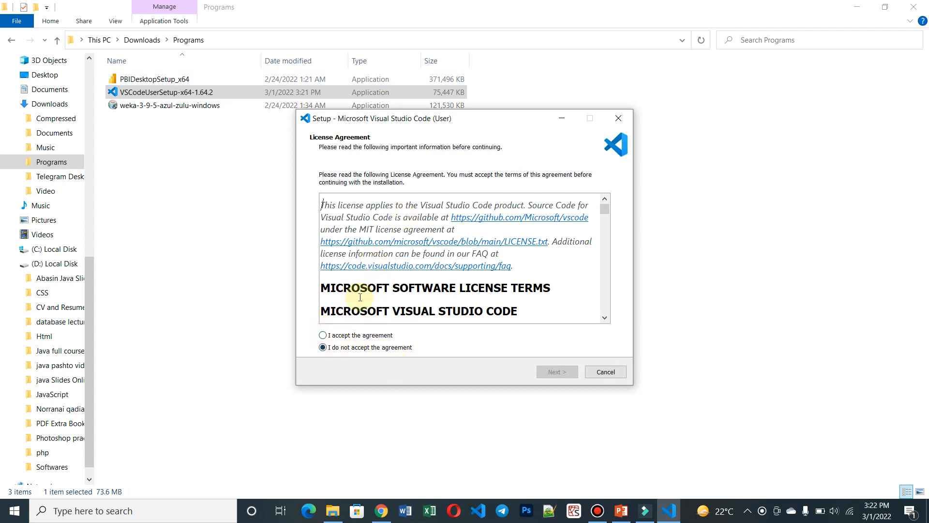
Accept the license agreement, install Visual Studio Code with the preselected additional tasks, and finish setup with Launch Visual Studio Code enabled.
{"action": "left_click", "coordinate": [325, 337]}
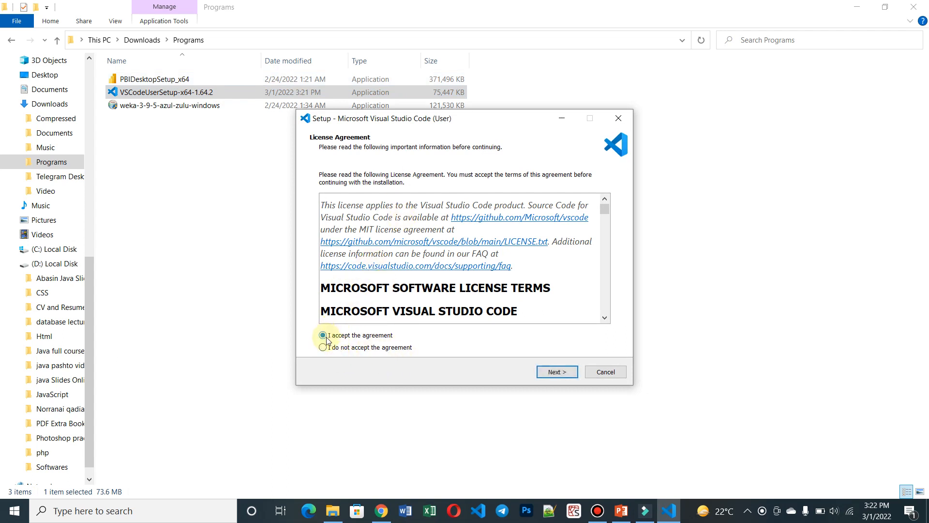
{"action": "left_click", "coordinate": [554, 374]}
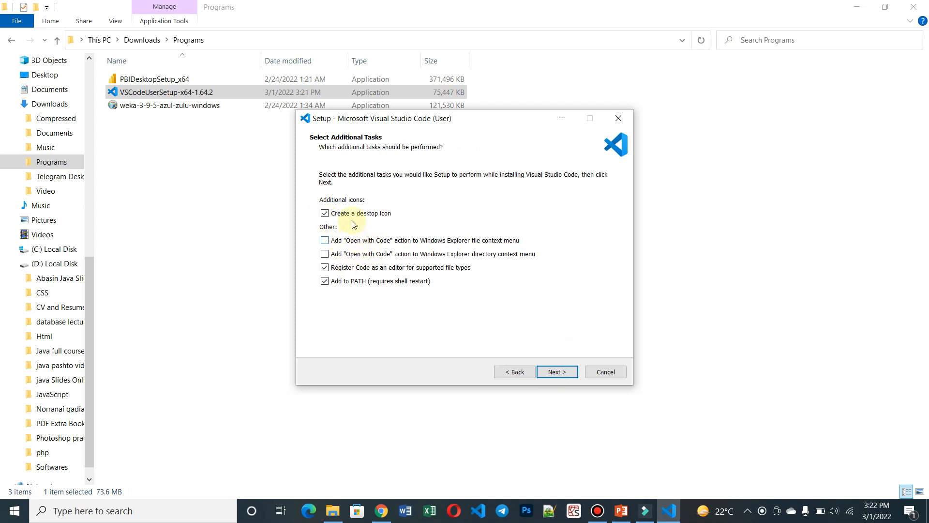
{"action": "left_click", "coordinate": [564, 374]}
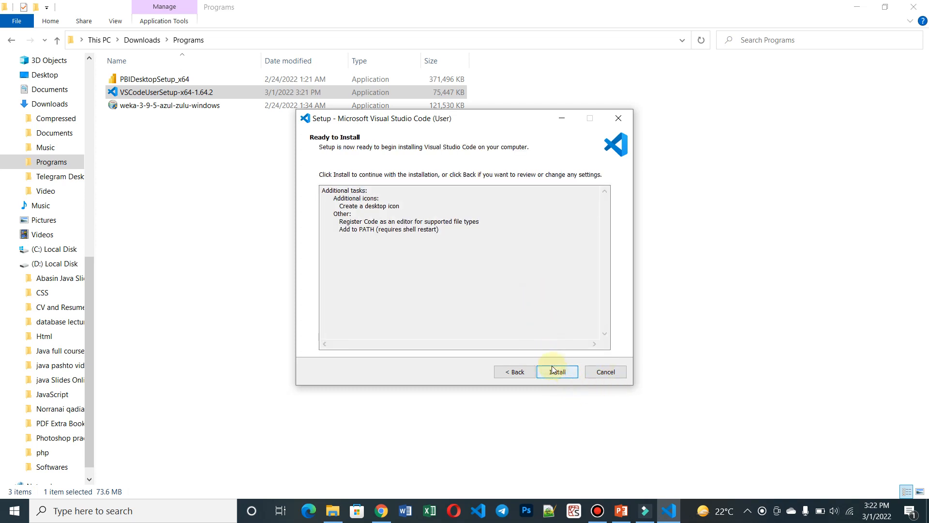
{"action": "left_click", "coordinate": [557, 372]}
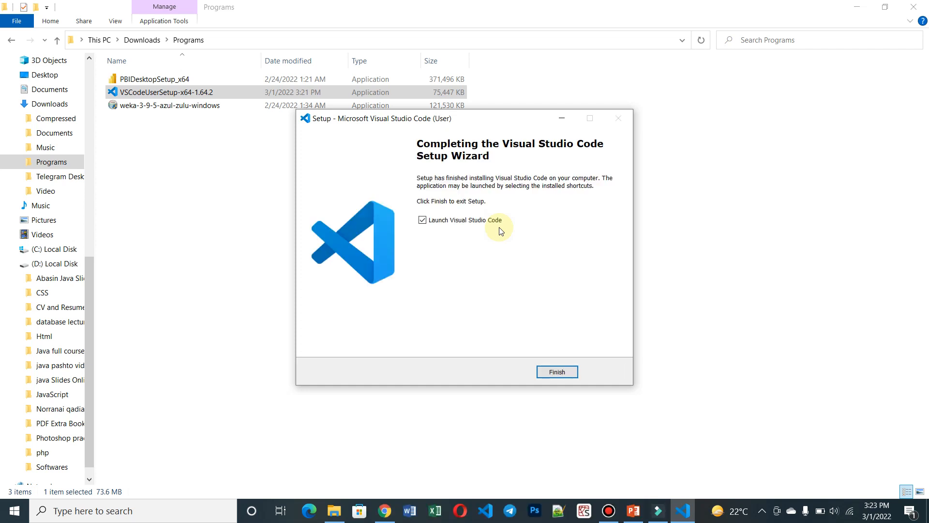
{"action": "left_click", "coordinate": [561, 371]}
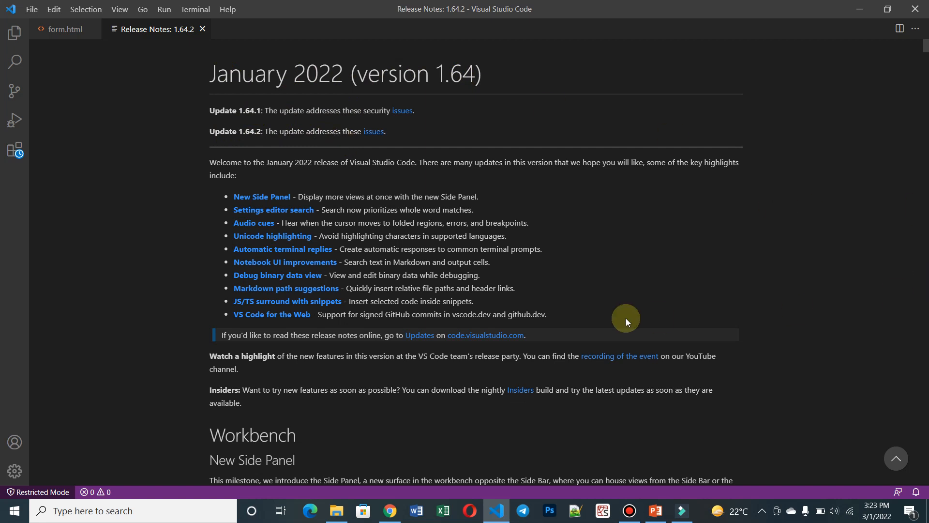
Close the Release Notes and form.html editors and dismiss the file error notification.
{"action": "left_click", "coordinate": [204, 28]}
{"action": "left_click", "coordinate": [93, 30]}
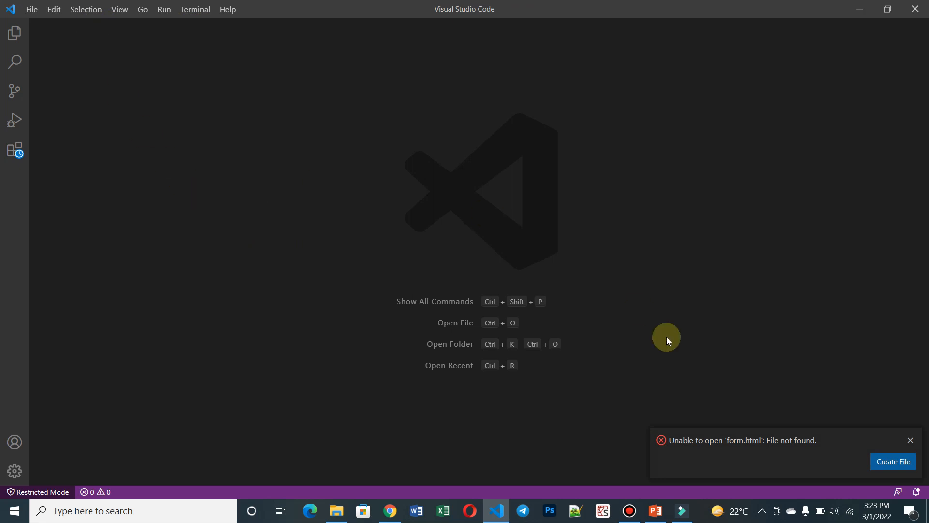
{"action": "left_click", "coordinate": [911, 441]}
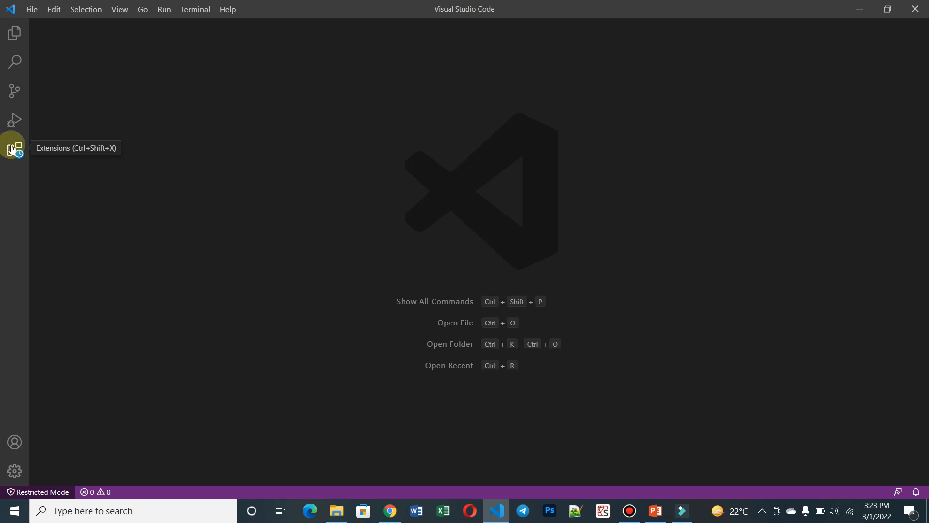
Look over the Run and Debug view, the installed extensions and the HTML Snippets extension's details, closing them again.
{"action": "left_click", "coordinate": [14, 120]}
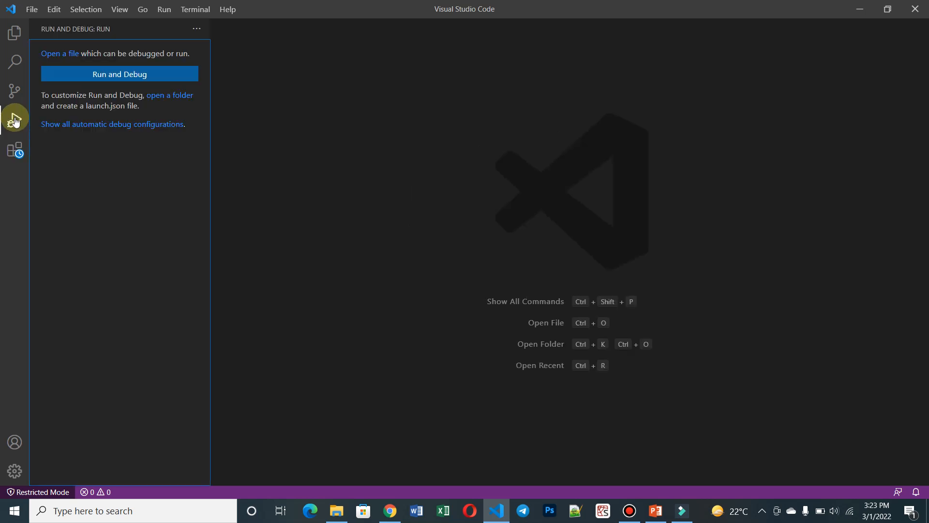
{"action": "left_click", "coordinate": [15, 150]}
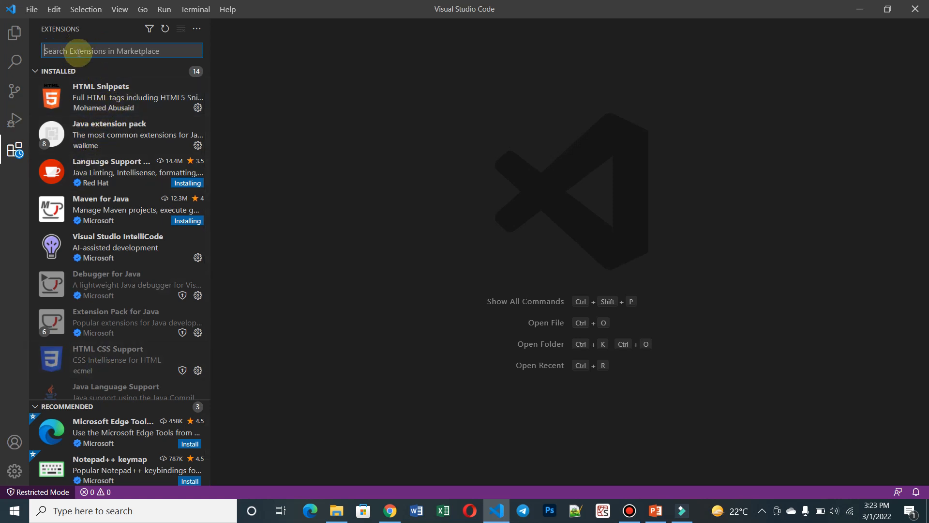
{"action": "left_click", "coordinate": [101, 96]}
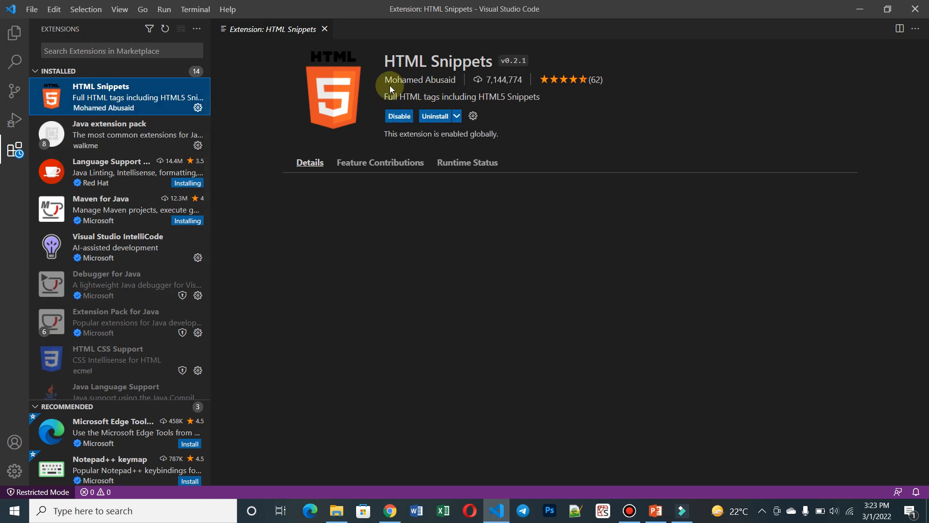
{"action": "left_click", "coordinate": [61, 47]}
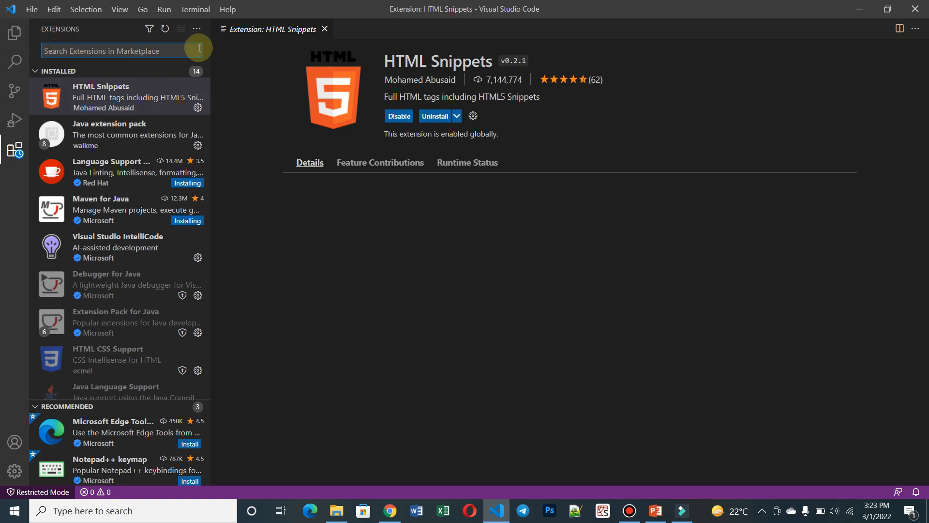
{"action": "left_click", "coordinate": [325, 30]}
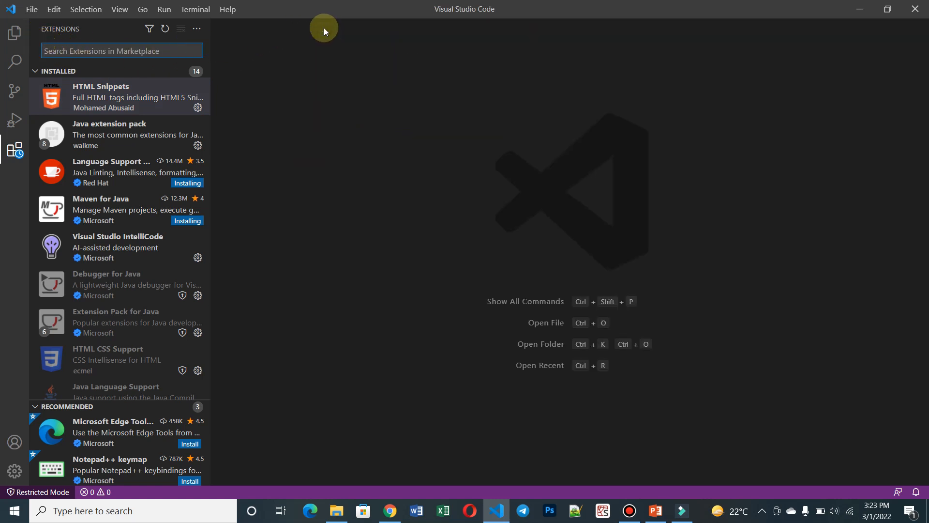
{"action": "left_click", "coordinate": [11, 160]}
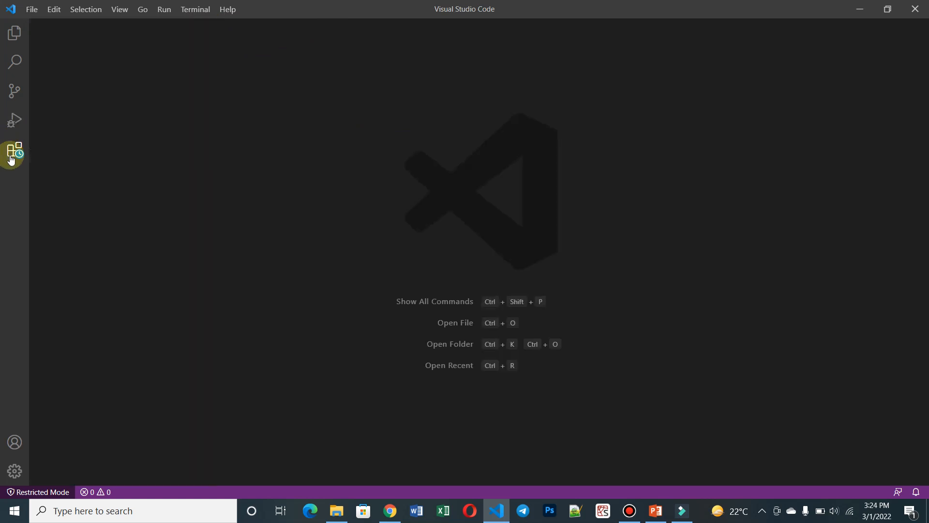
Open the Projects folder from the Desktop without trusting its authors, and close the Get Started page.
{"action": "left_click", "coordinate": [13, 34]}
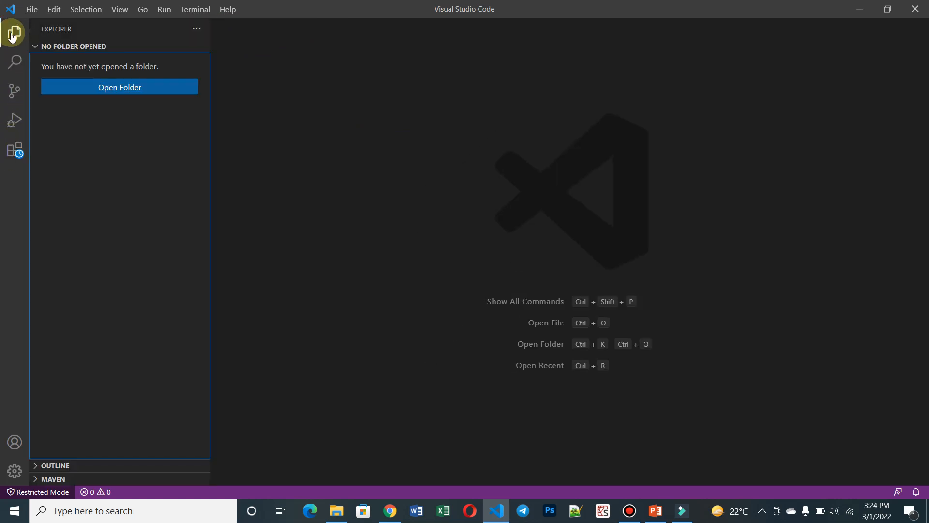
{"action": "left_click", "coordinate": [98, 90]}
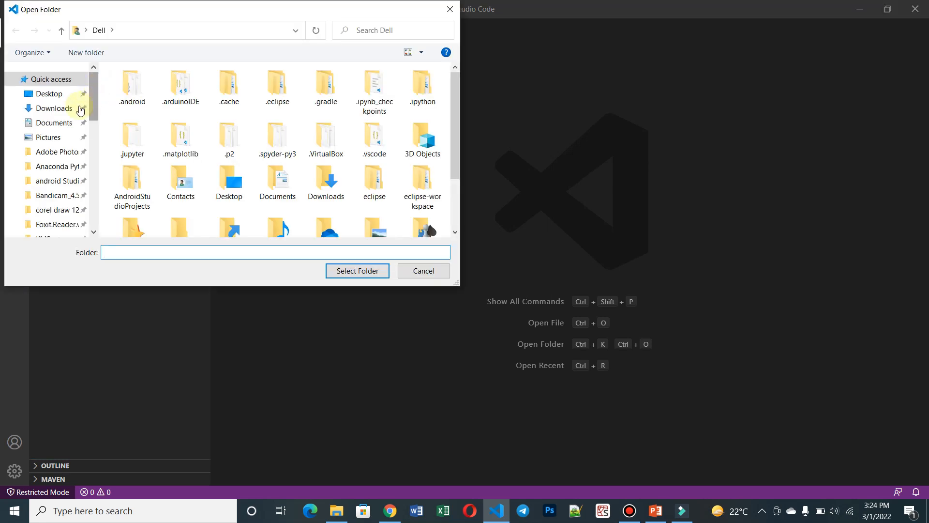
{"action": "left_click", "coordinate": [59, 96]}
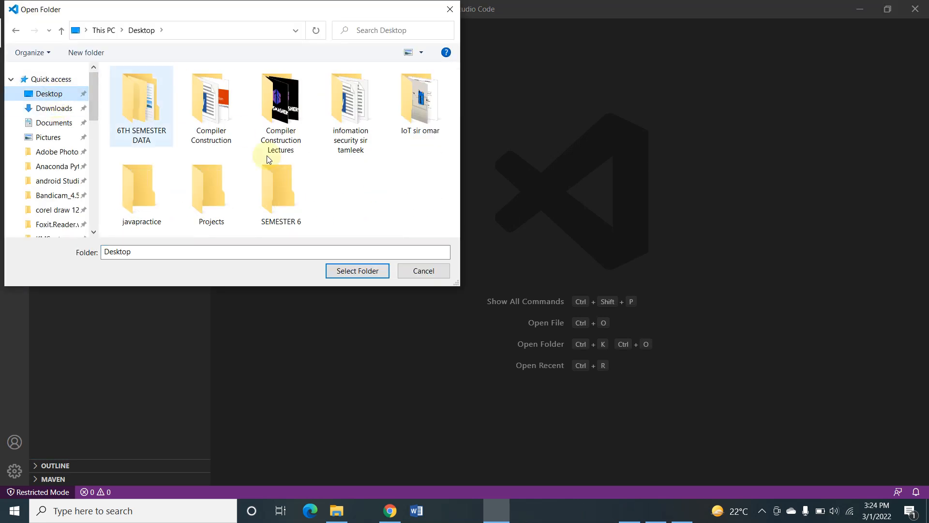
{"action": "left_click", "coordinate": [215, 201]}
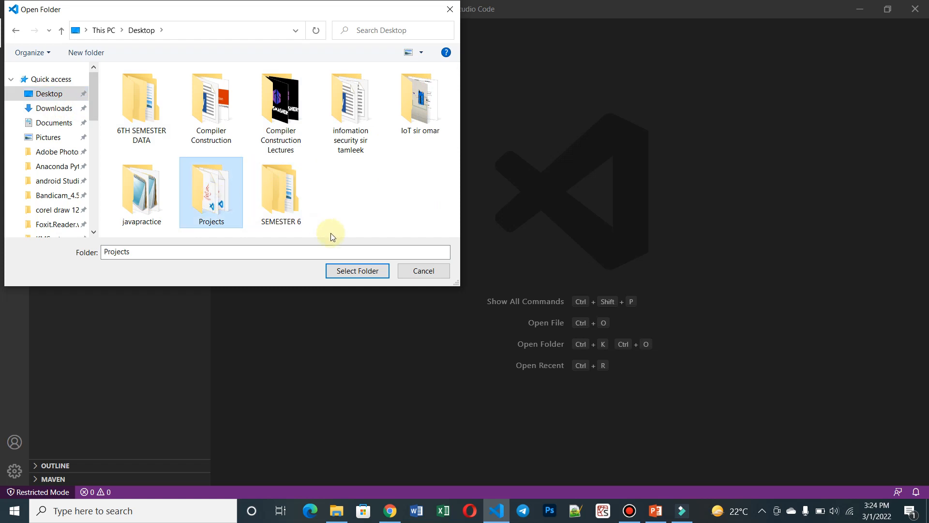
{"action": "left_click", "coordinate": [347, 270]}
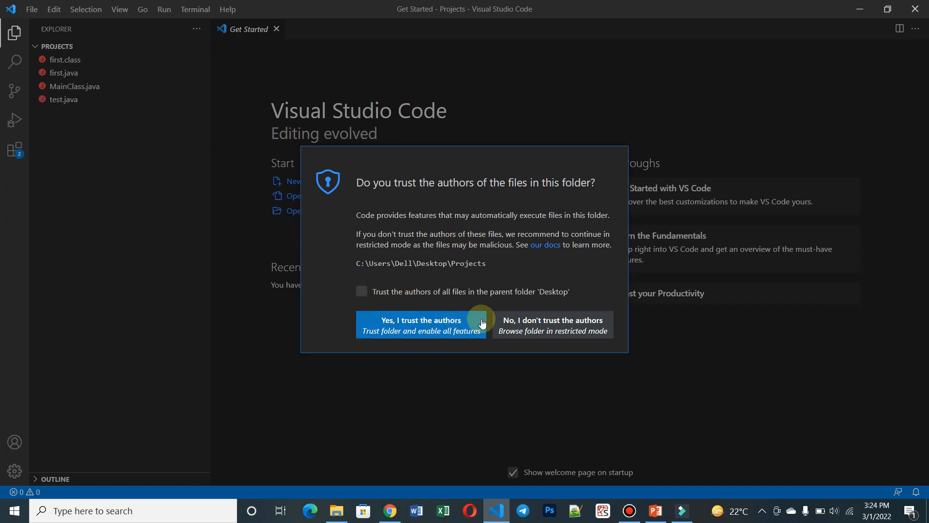
{"action": "left_click", "coordinate": [540, 326]}
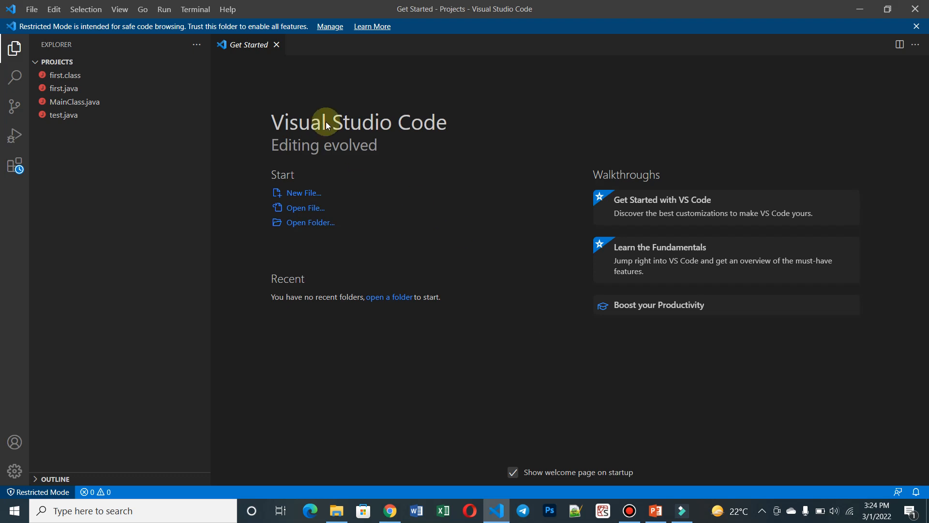
{"action": "left_click", "coordinate": [277, 45]}
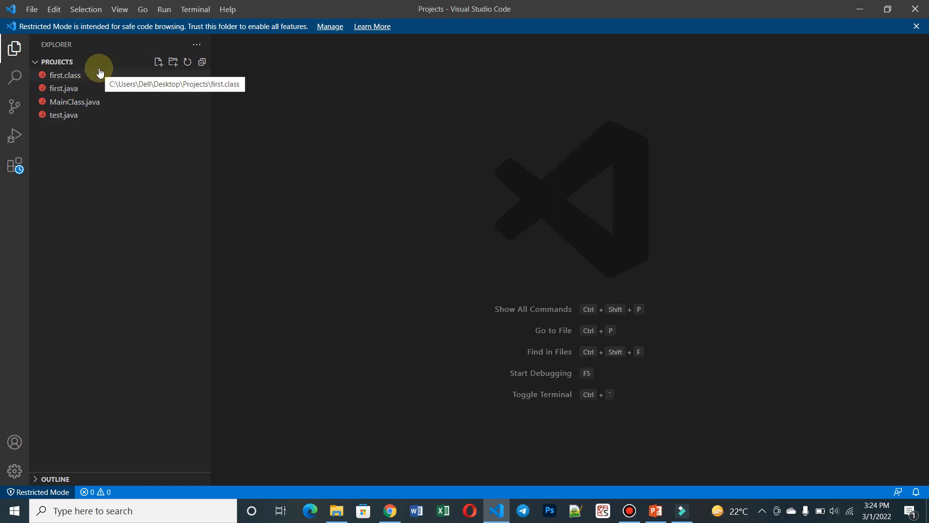
Create a new file named index.html in the Projects folder.
{"action": "left_click", "coordinate": [158, 63]}
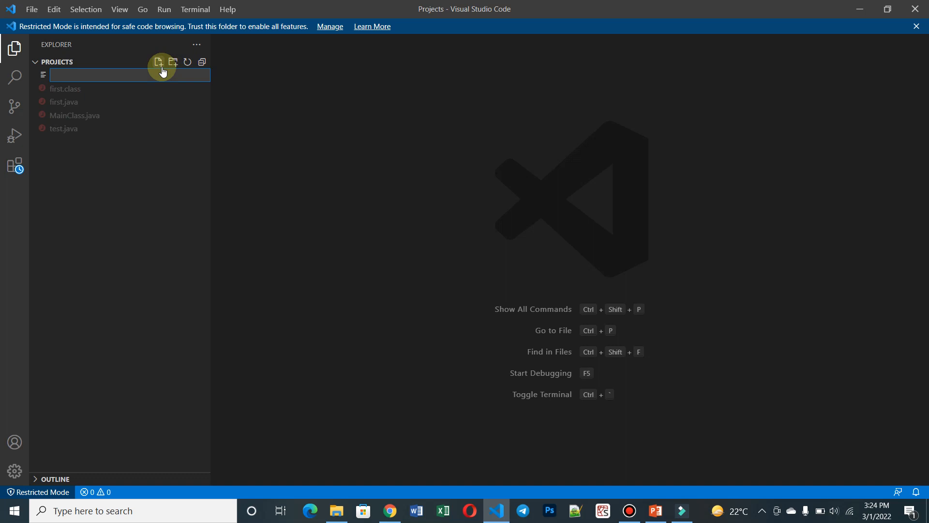
{"action": "type", "text": "index.html"}
{"action": "key", "text": "Return"}
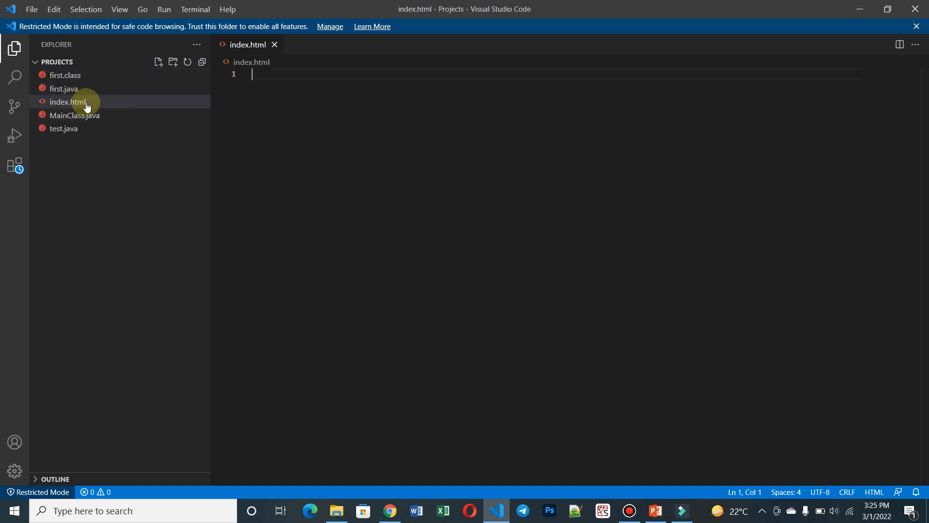
Create a new folder named img in the Projects folder and clear the selection in the file tree.
{"action": "left_click", "coordinate": [174, 63]}
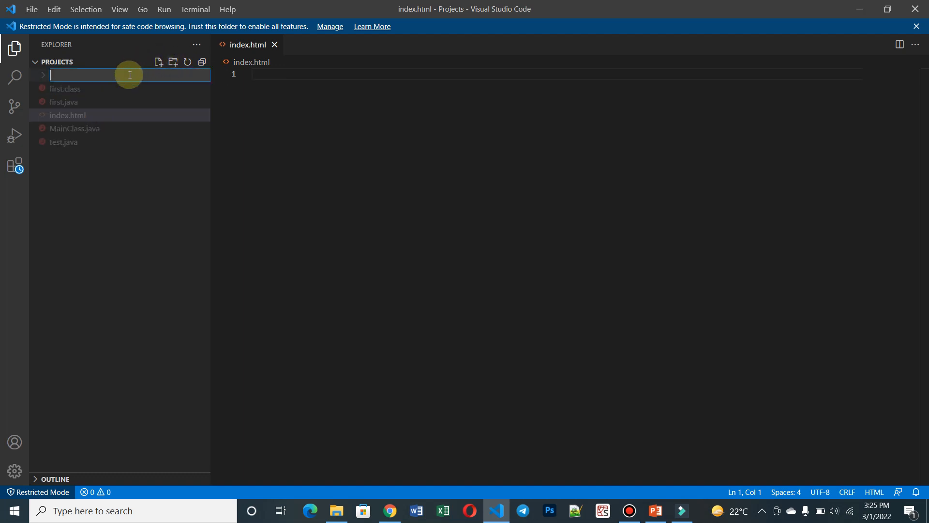
{"action": "type", "text": "i"}
{"action": "key", "text": "BackSpace"}
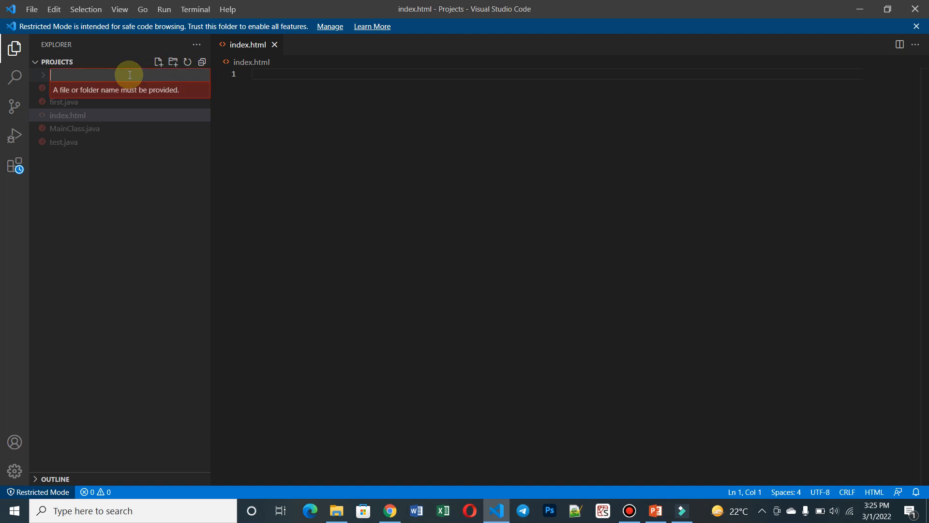
{"action": "type", "text": "img"}
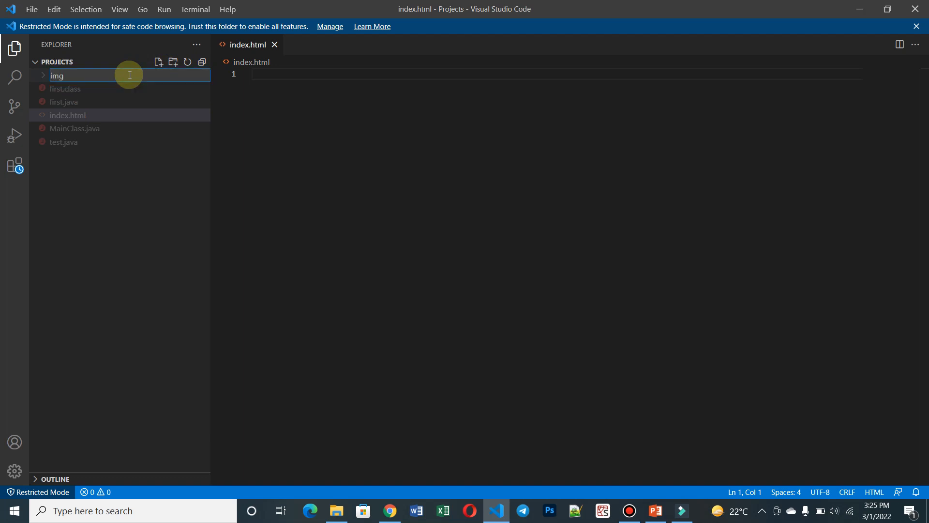
{"action": "key", "text": "Return"}
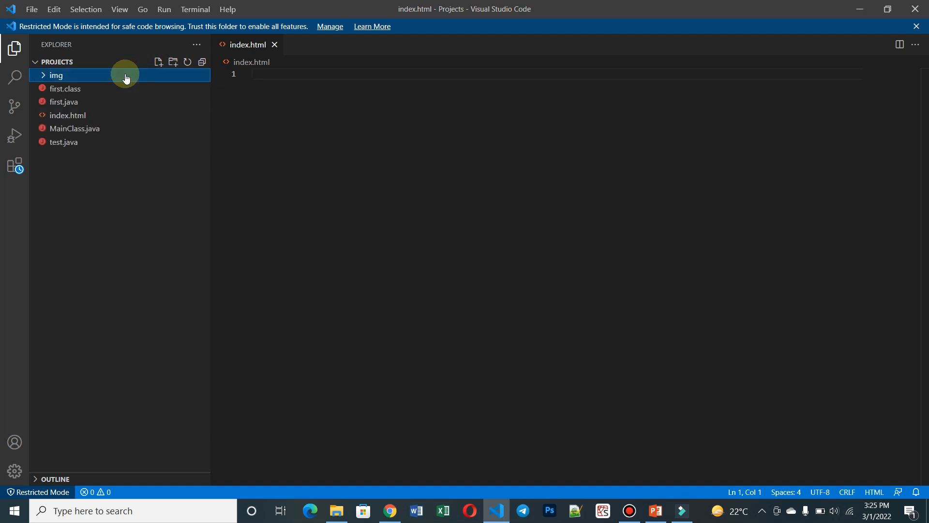
{"action": "left_click", "coordinate": [120, 158]}
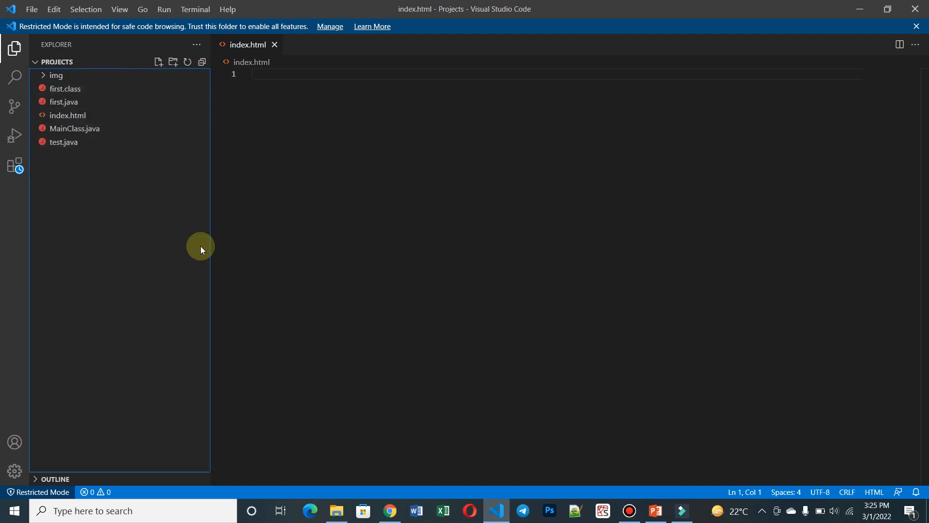
Check the Desktop's Projects folder in File Explorer for the index file and img folder, close it and return to Visual Studio Code.
{"action": "key", "text": "super+d"}
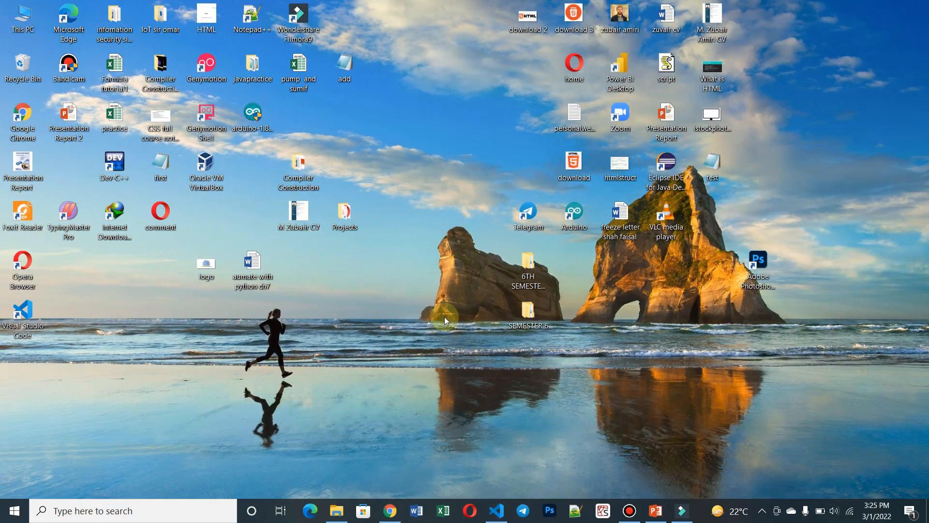
{"action": "double_click", "coordinate": [340, 212]}
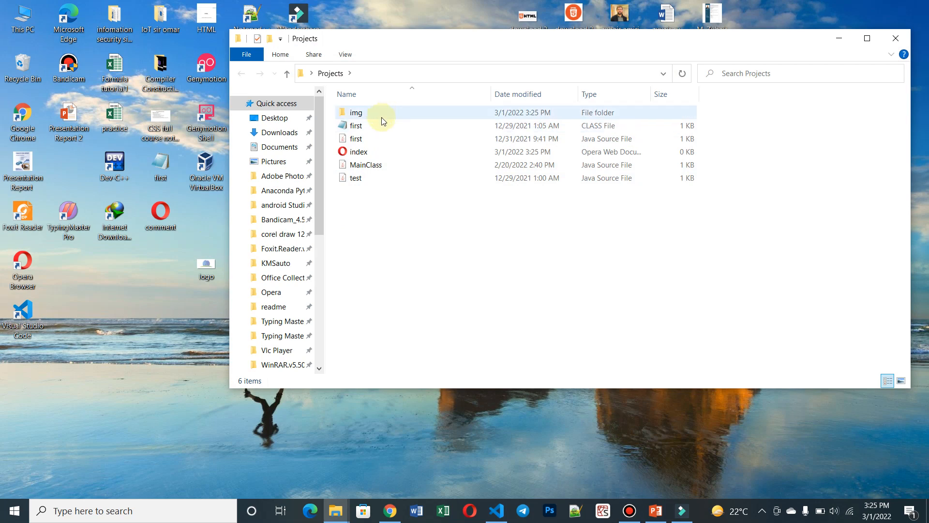
{"action": "left_click", "coordinate": [377, 153]}
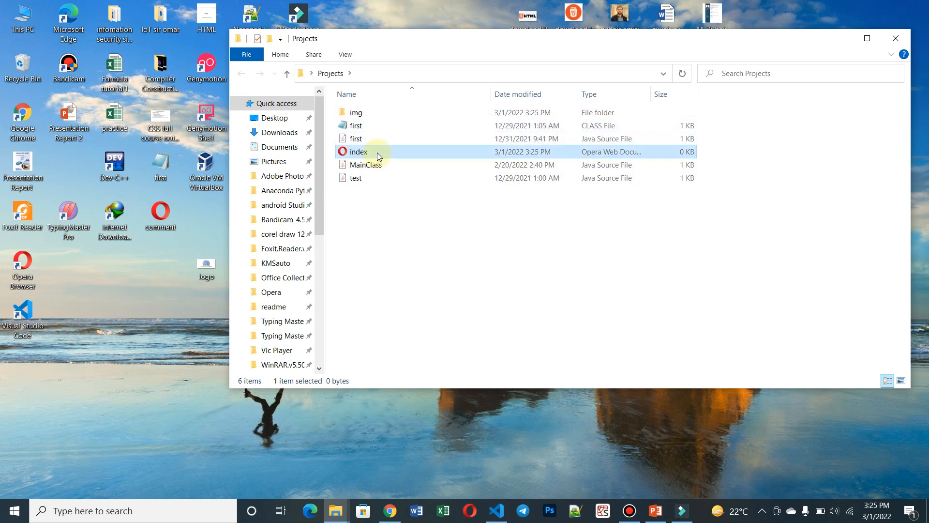
{"action": "left_click", "coordinate": [365, 112]}
{"action": "double_click", "coordinate": [366, 113]}
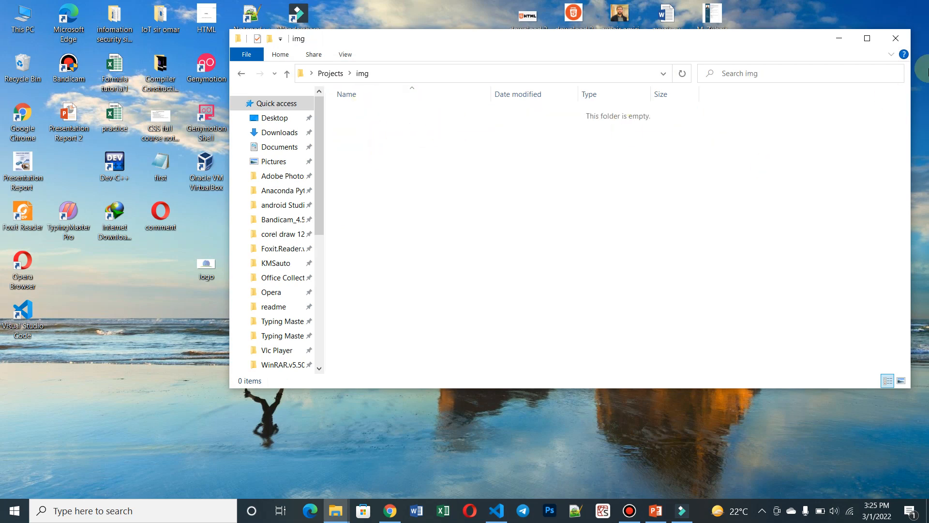
{"action": "left_click", "coordinate": [895, 39]}
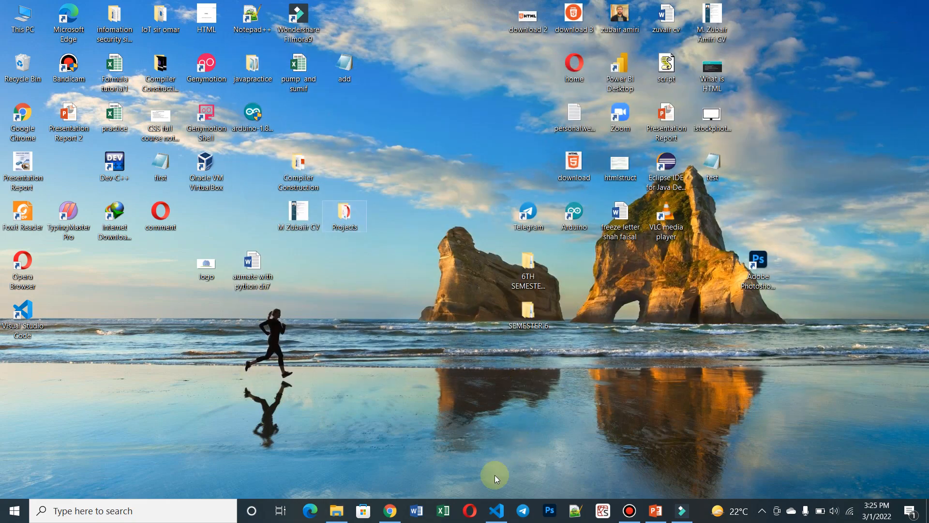
{"action": "left_click", "coordinate": [496, 511]}
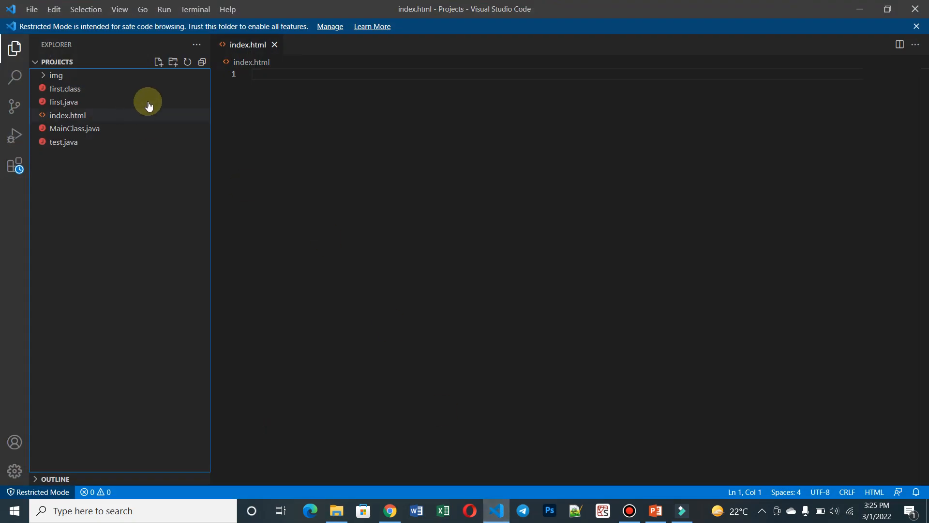
Close the index.html editor, collapse the Projects tree and hide the Explorer side bar.
{"action": "left_click", "coordinate": [22, 52]}
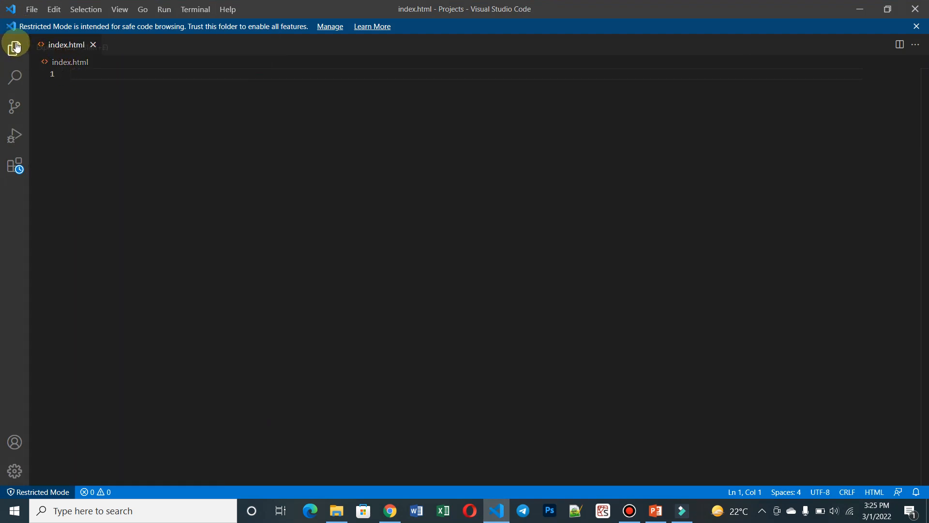
{"action": "left_click", "coordinate": [17, 56]}
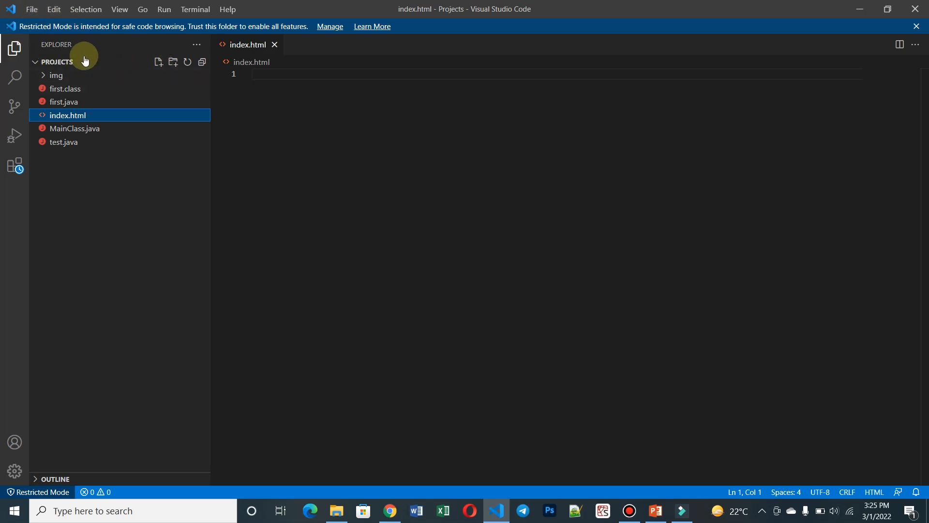
{"action": "left_click", "coordinate": [275, 45]}
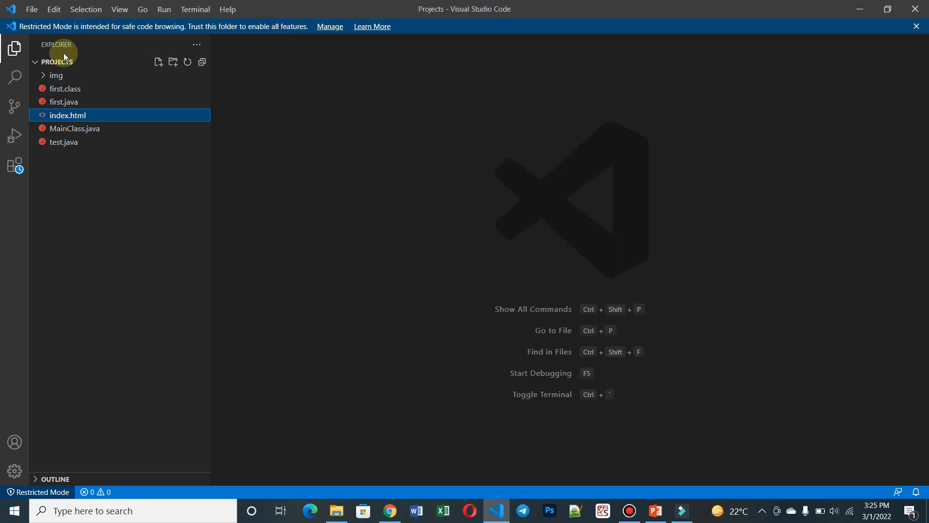
{"action": "left_click", "coordinate": [39, 62]}
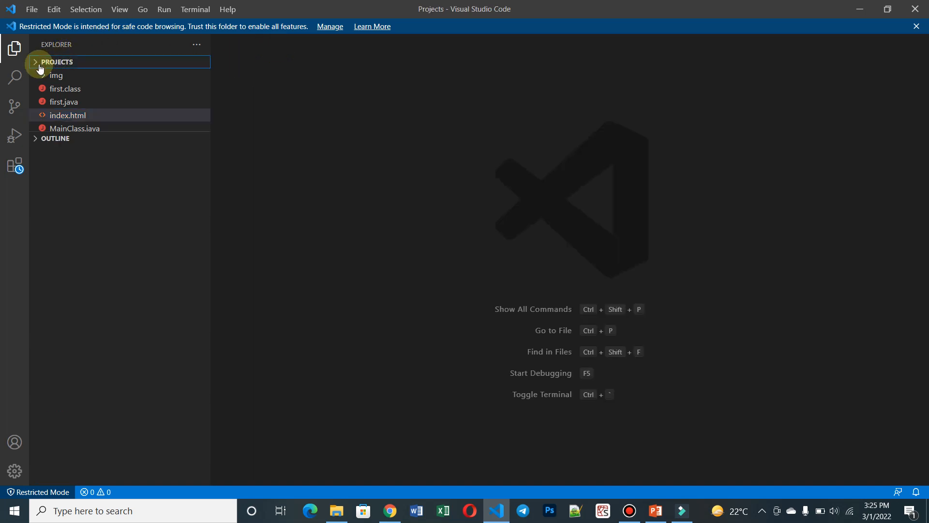
{"action": "left_click", "coordinate": [12, 53]}
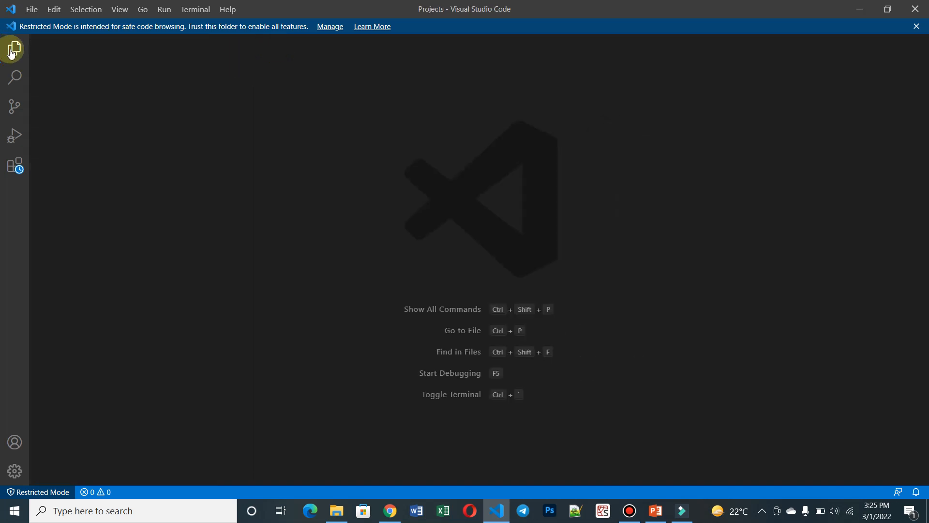
Open the index file from the Desktop's Projects folder using Open File, and close its editor again.
{"action": "left_click", "coordinate": [32, 10]}
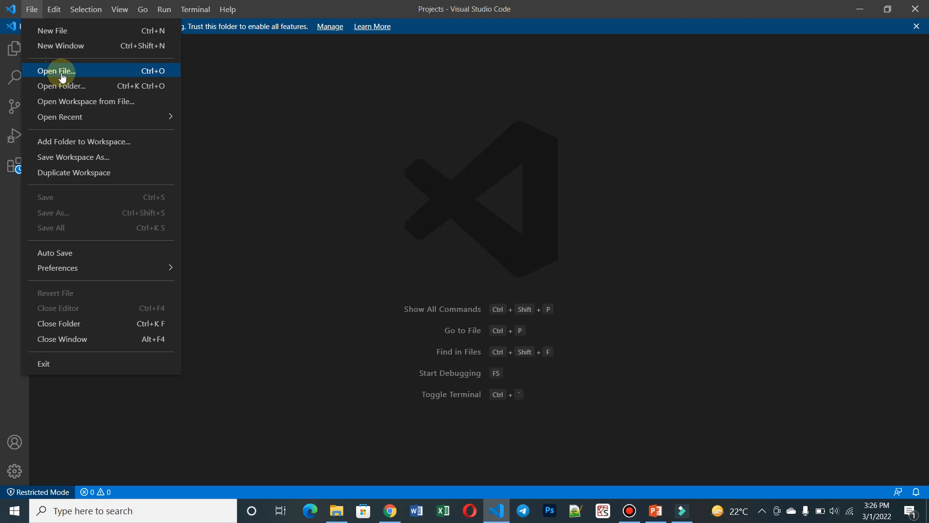
{"action": "left_click", "coordinate": [79, 74]}
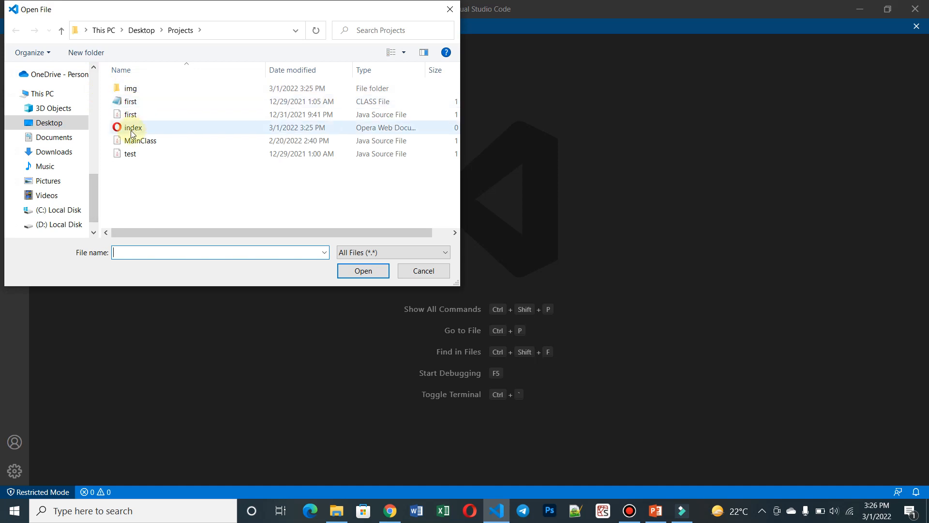
{"action": "left_click", "coordinate": [66, 127]}
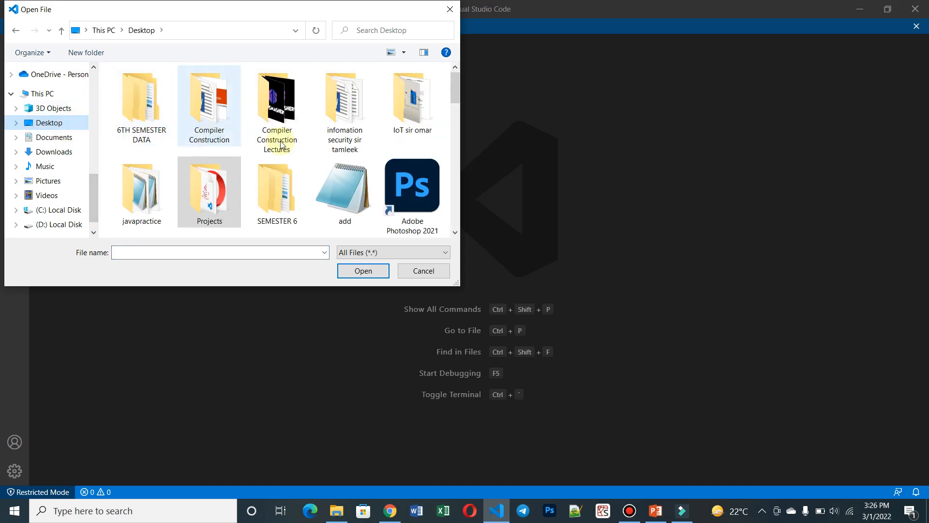
{"action": "double_click", "coordinate": [190, 196]}
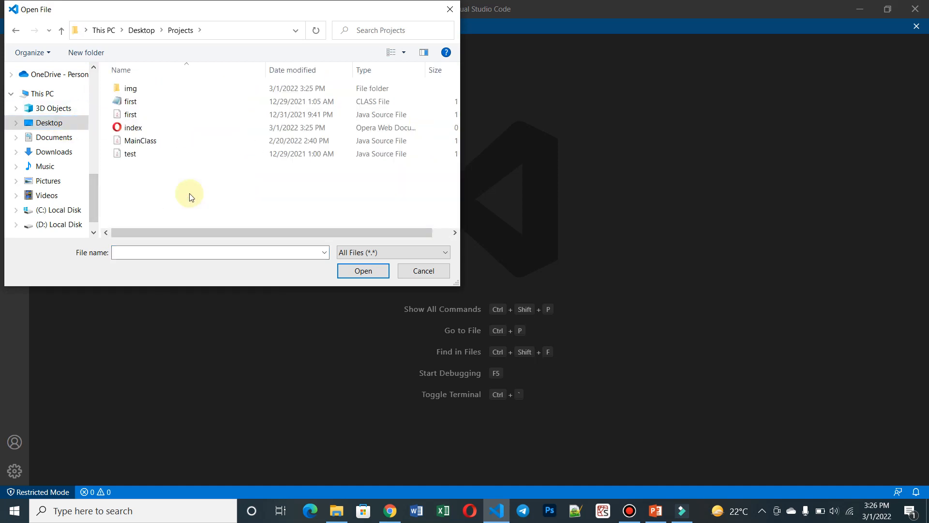
{"action": "left_click", "coordinate": [155, 128]}
{"action": "left_click", "coordinate": [368, 269]}
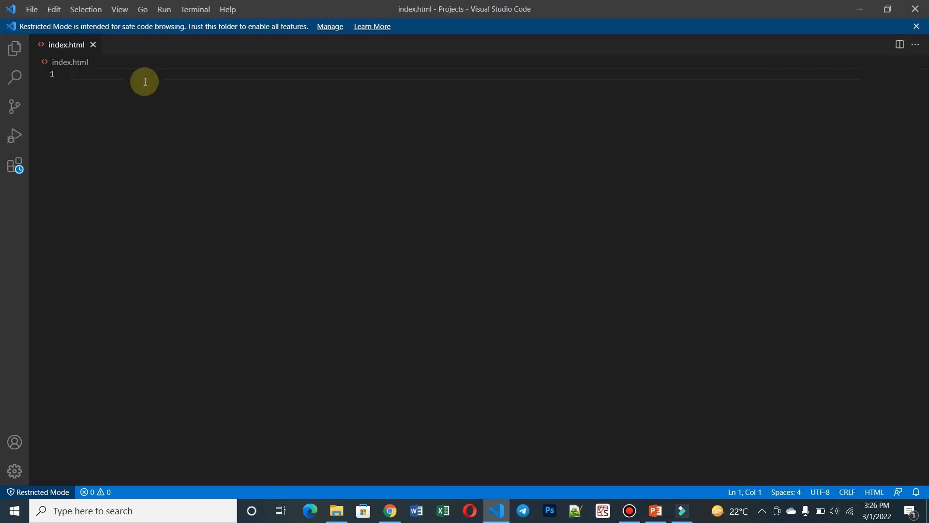
{"action": "left_click", "coordinate": [93, 44]}
Select the Desktop's Projects folder using Open Folder and dismiss the Restricted Mode banner.
{"action": "left_click", "coordinate": [32, 9]}
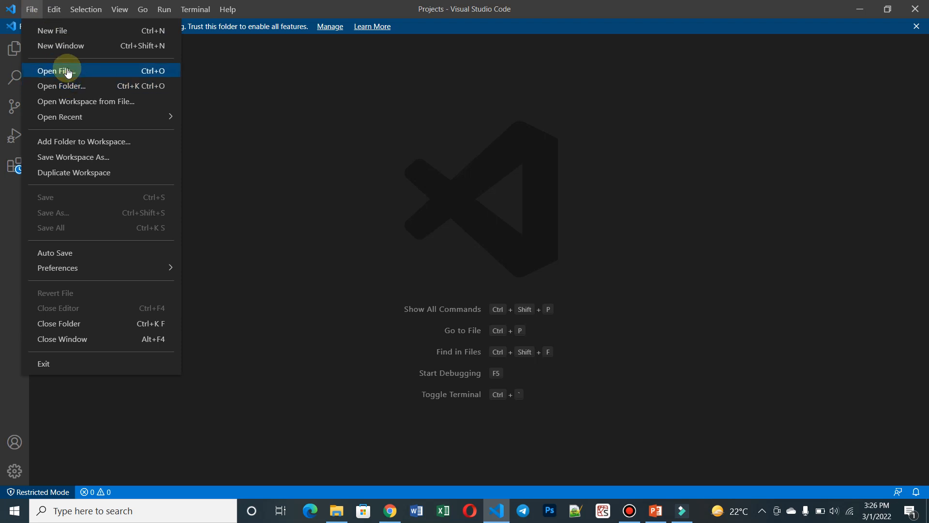
{"action": "left_click", "coordinate": [72, 88]}
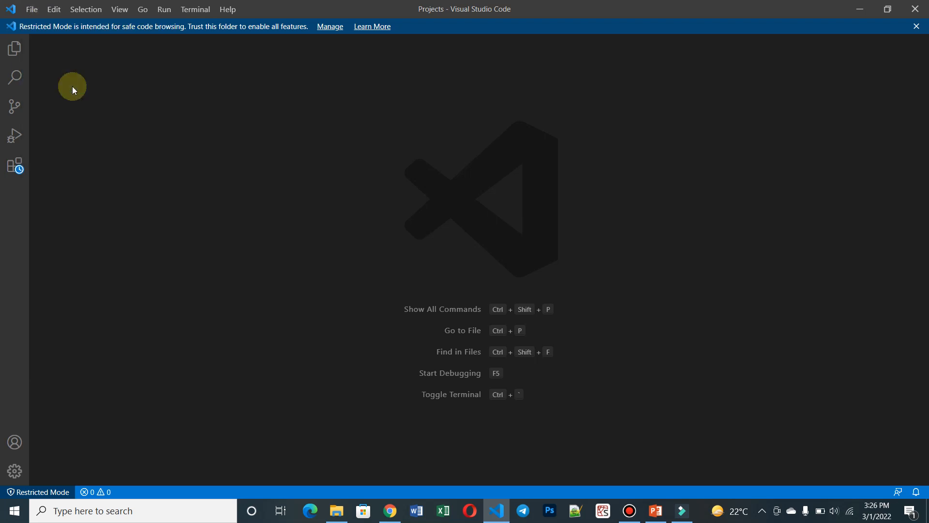
{"action": "left_click", "coordinate": [204, 169]}
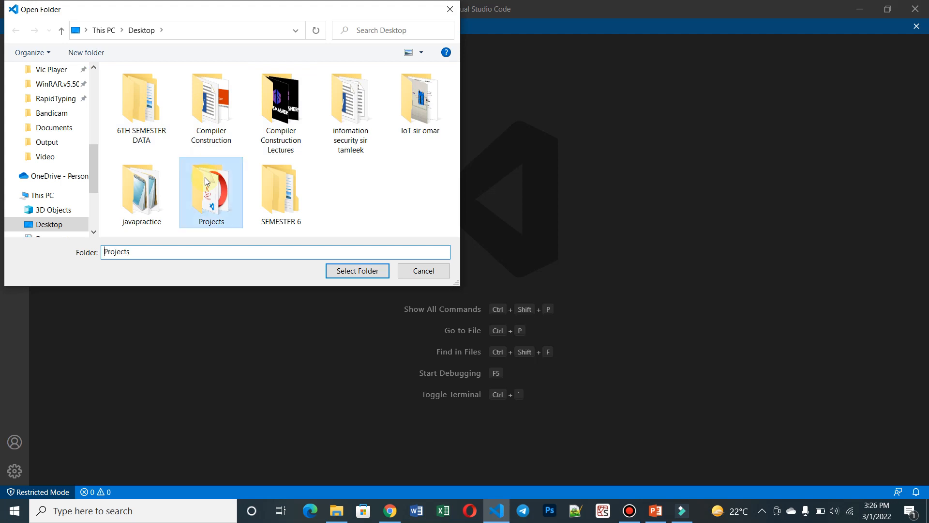
{"action": "left_click", "coordinate": [357, 270]}
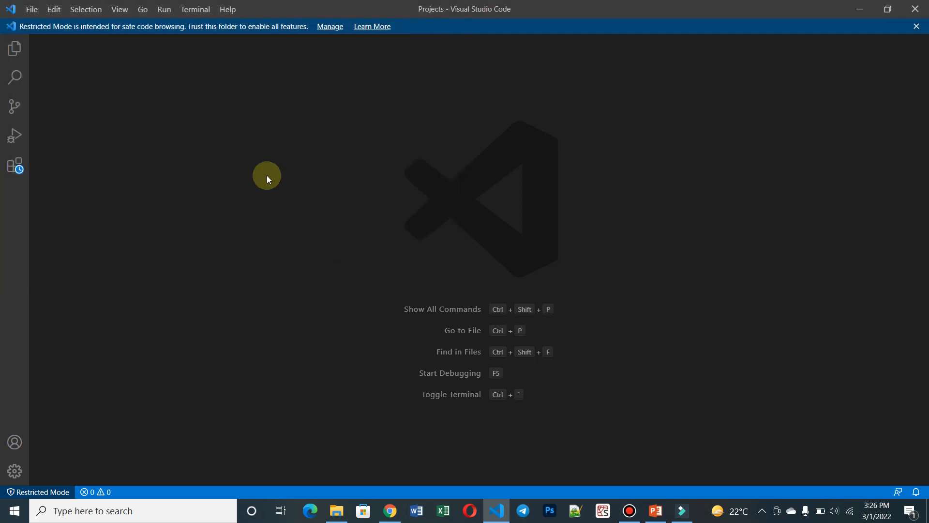
{"action": "left_click", "coordinate": [916, 26]}
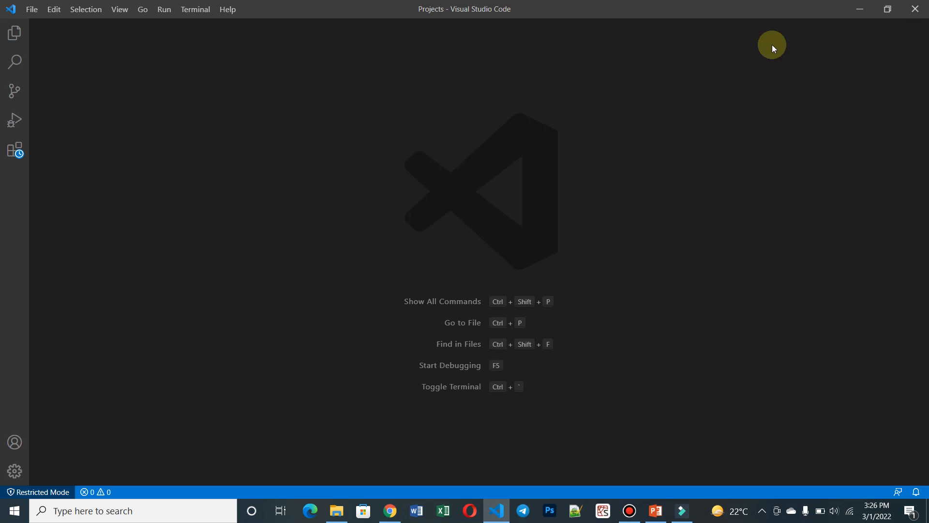
Show the Projects folder's files in the Explorer side bar, hide it again and look at the file commands.
{"action": "left_click", "coordinate": [15, 34]}
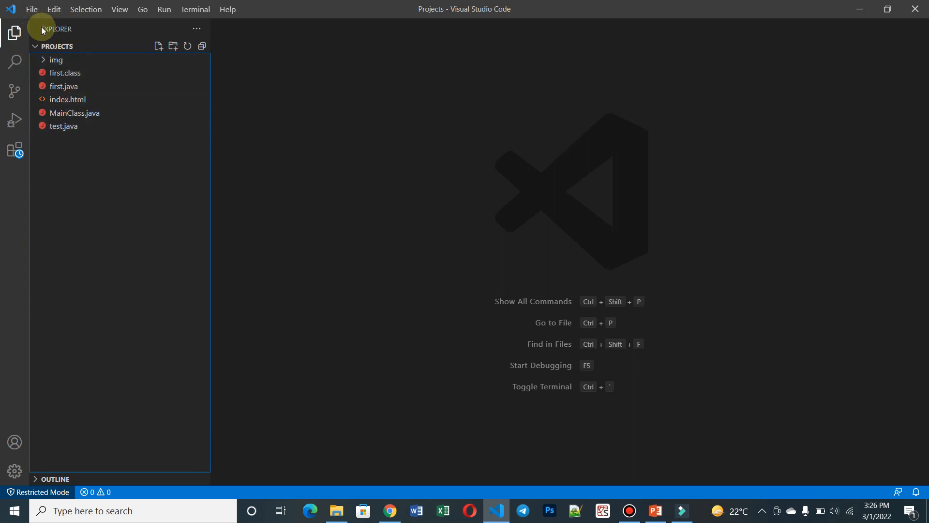
{"action": "left_click", "coordinate": [14, 33]}
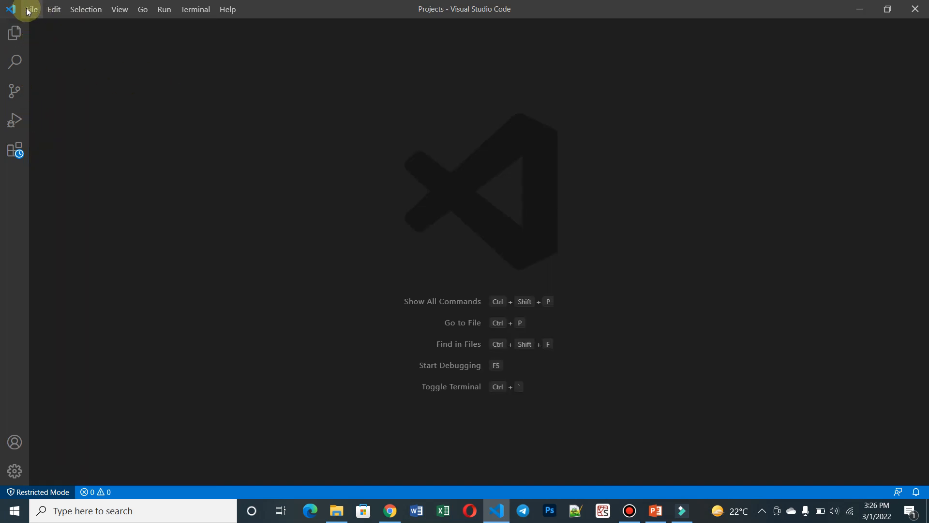
{"action": "left_click", "coordinate": [27, 11]}
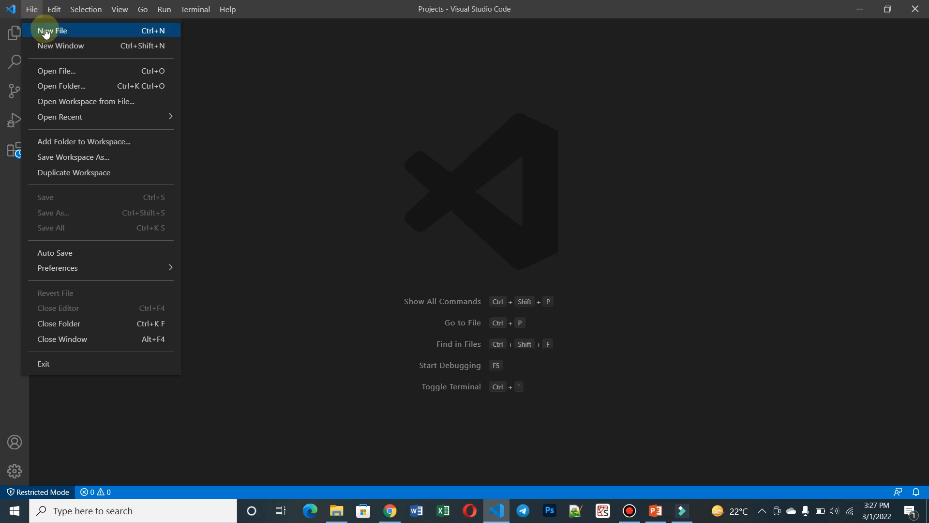
{"action": "left_click", "coordinate": [306, 77]}
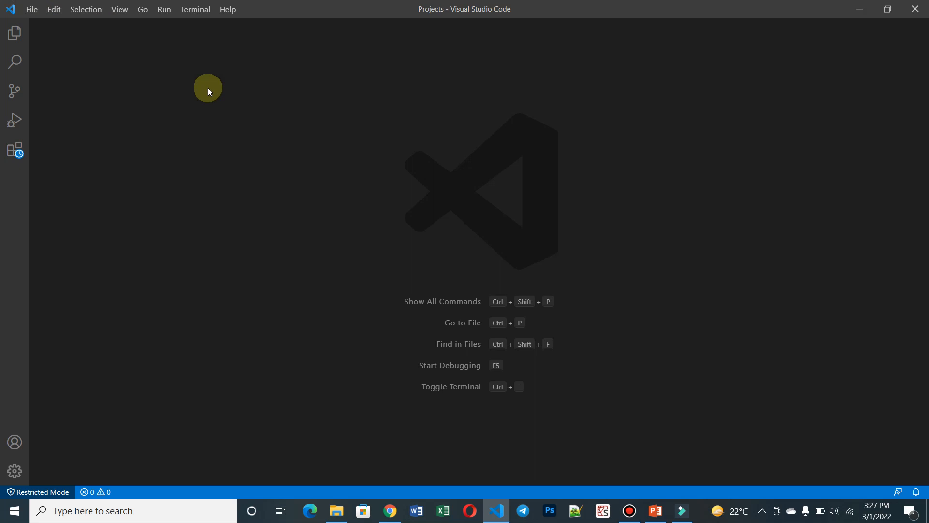
Create a new untitled file and close its editor again.
{"action": "left_click", "coordinate": [31, 9]}
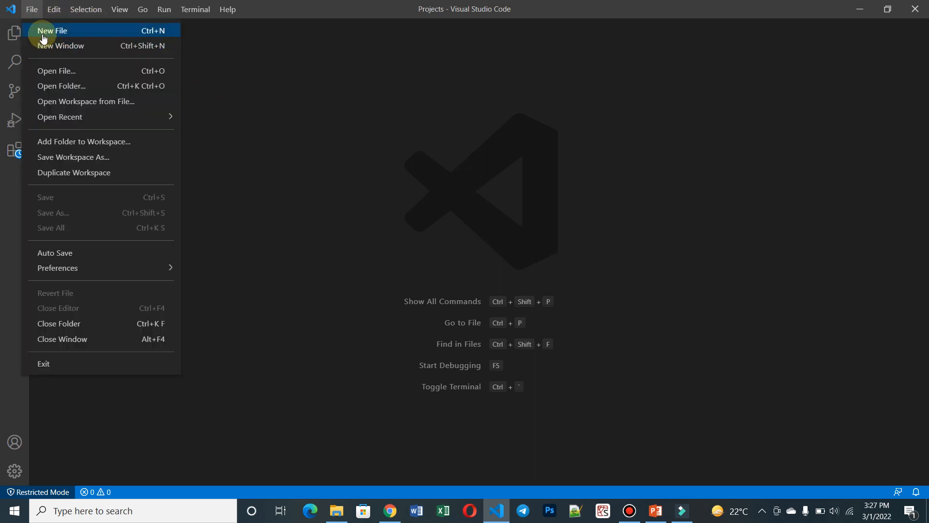
{"action": "left_click", "coordinate": [189, 98]}
{"action": "double_click", "coordinate": [189, 98]}
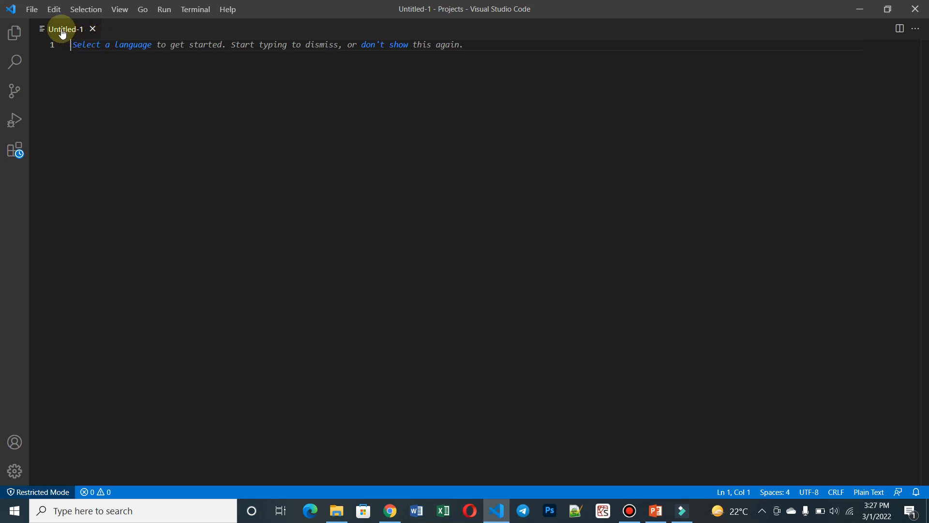
{"action": "left_click", "coordinate": [93, 29]}
Create a new untitled file in HTML language mode and close it without saving.
{"action": "left_click", "coordinate": [34, 9]}
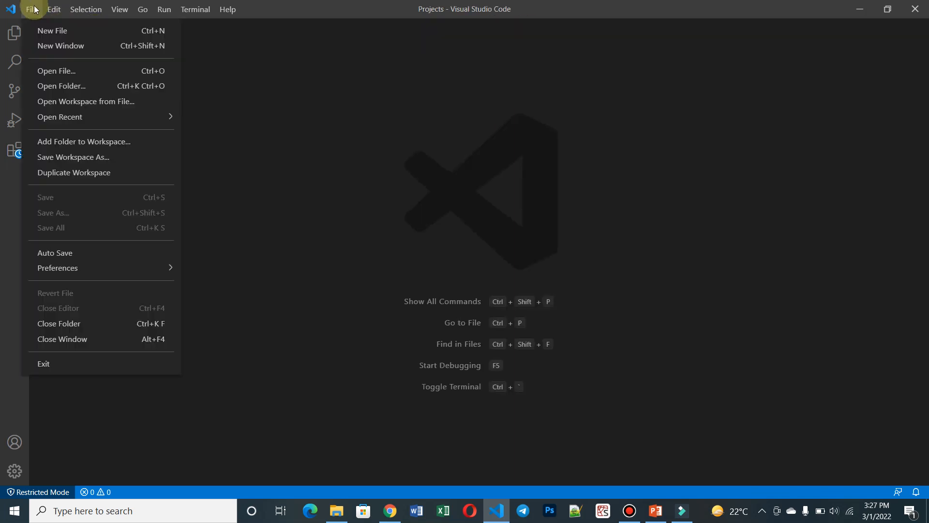
{"action": "left_click", "coordinate": [43, 32]}
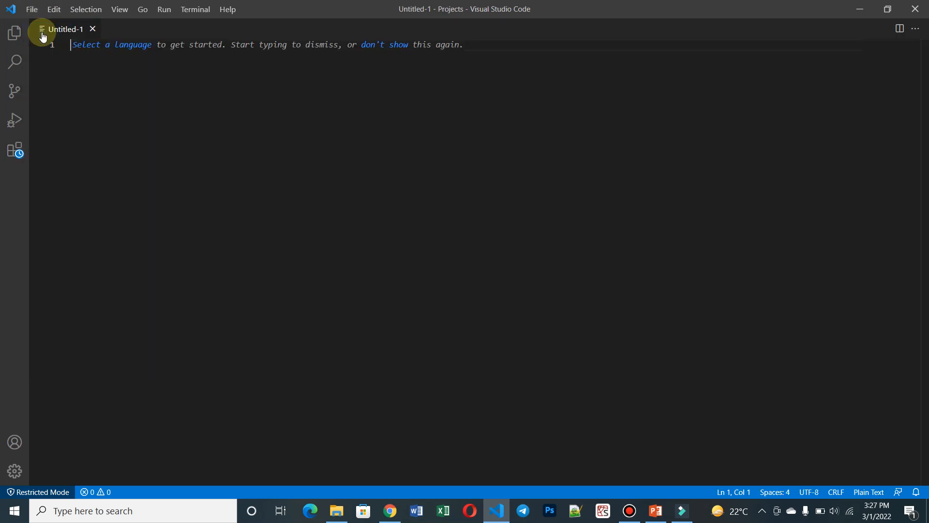
{"action": "left_click", "coordinate": [95, 49]}
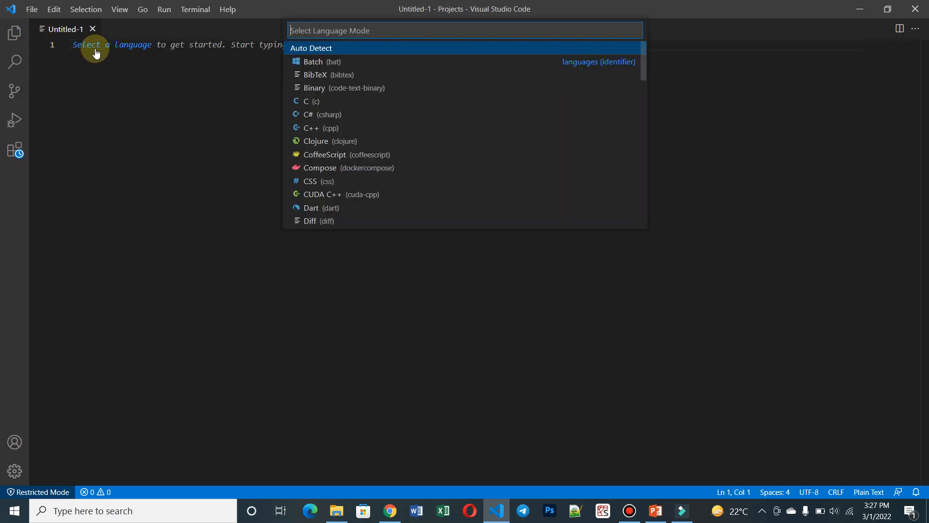
{"action": "type", "text": "h"}
{"action": "key", "text": "BackSpace"}
{"action": "type", "text": "h"}
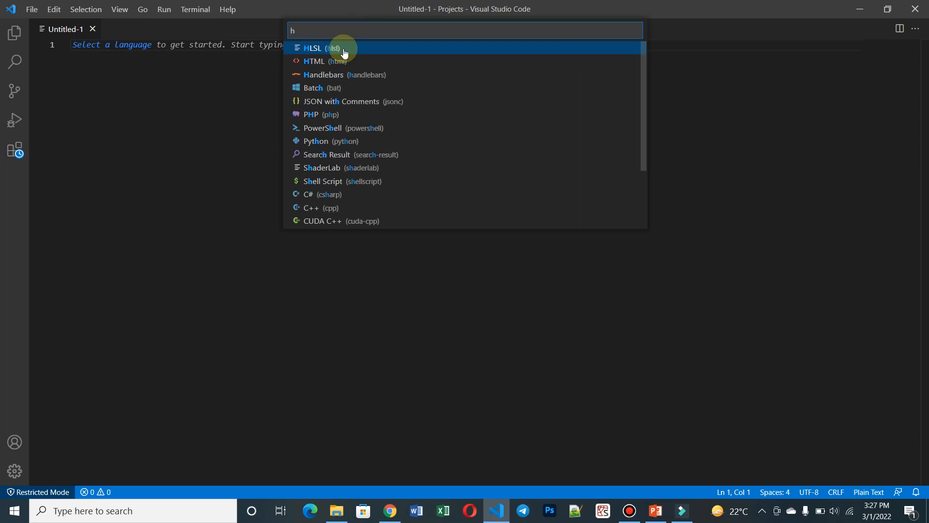
{"action": "left_click", "coordinate": [332, 61]}
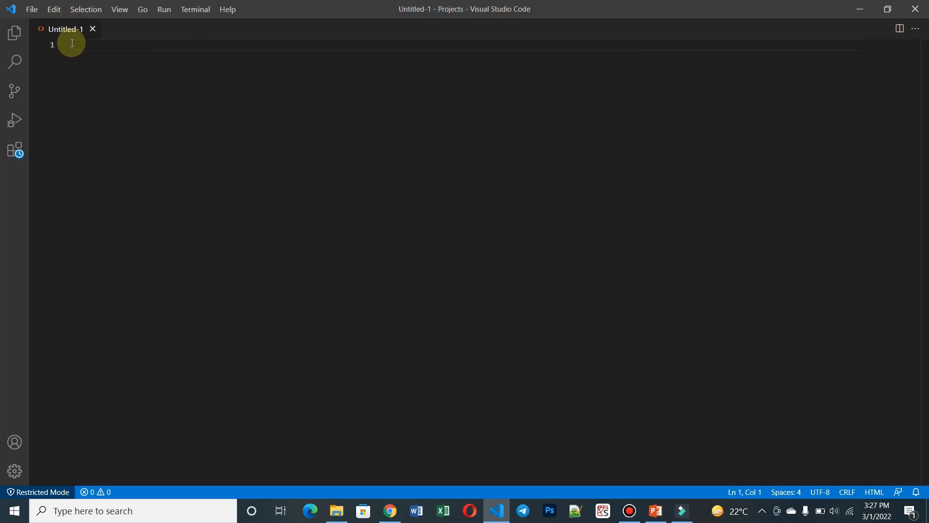
{"action": "left_click", "coordinate": [33, 11]}
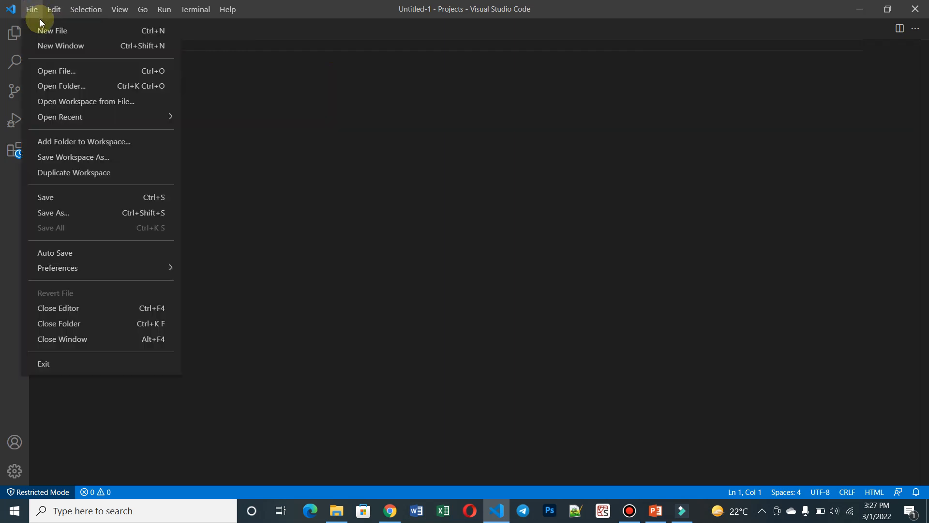
{"action": "left_click", "coordinate": [230, 128]}
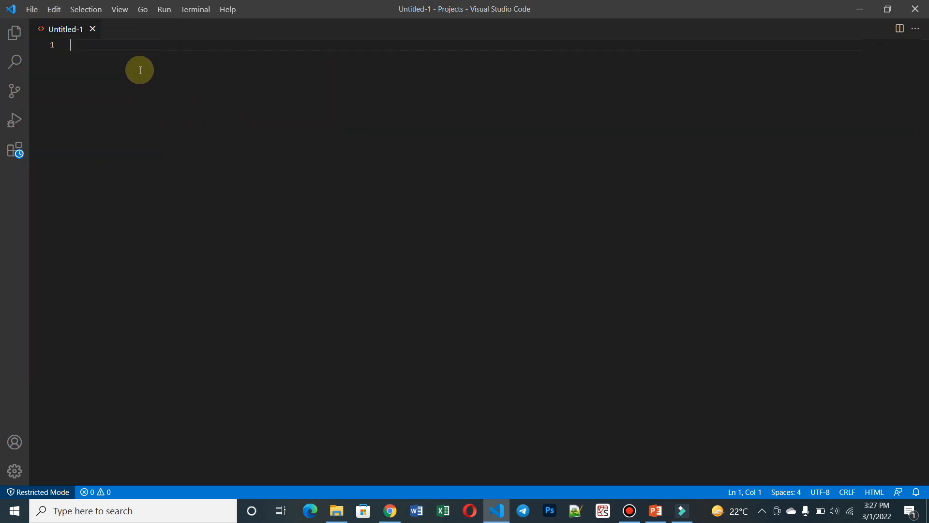
{"action": "left_click", "coordinate": [92, 29]}
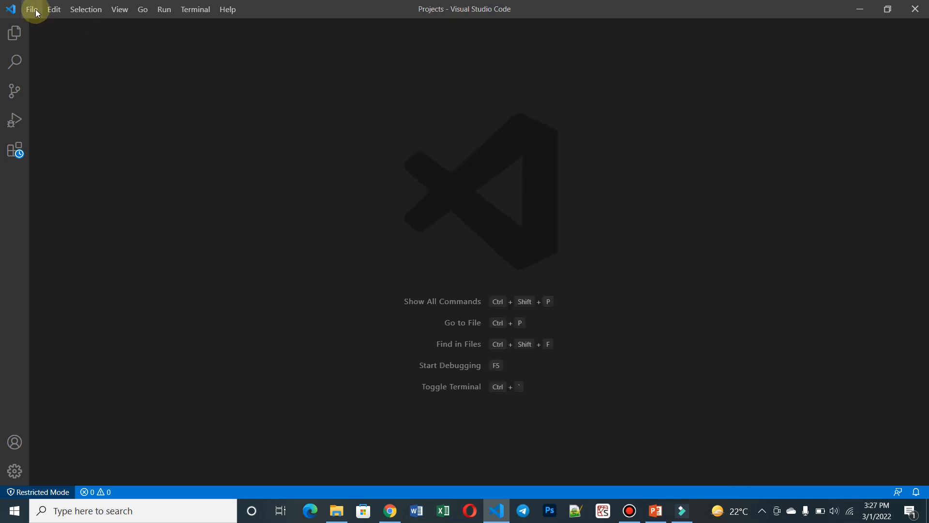
{"action": "left_click", "coordinate": [33, 10]}
{"action": "left_click", "coordinate": [43, 29]}
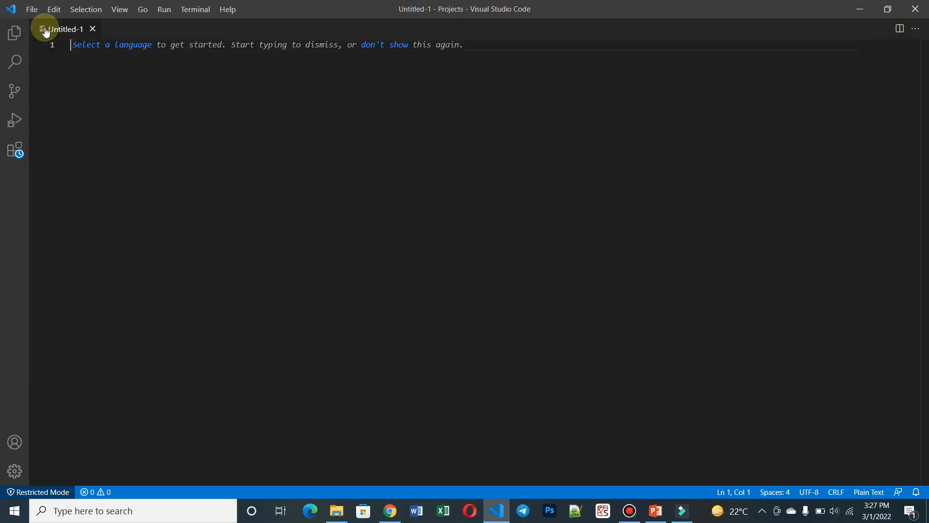
{"action": "left_click", "coordinate": [93, 29]}
Create a new untitled file and write "here is all my code" on its first line, followed by a line break.
{"action": "key", "text": "ctrl+n"}
{"action": "type", "text": "lego"}
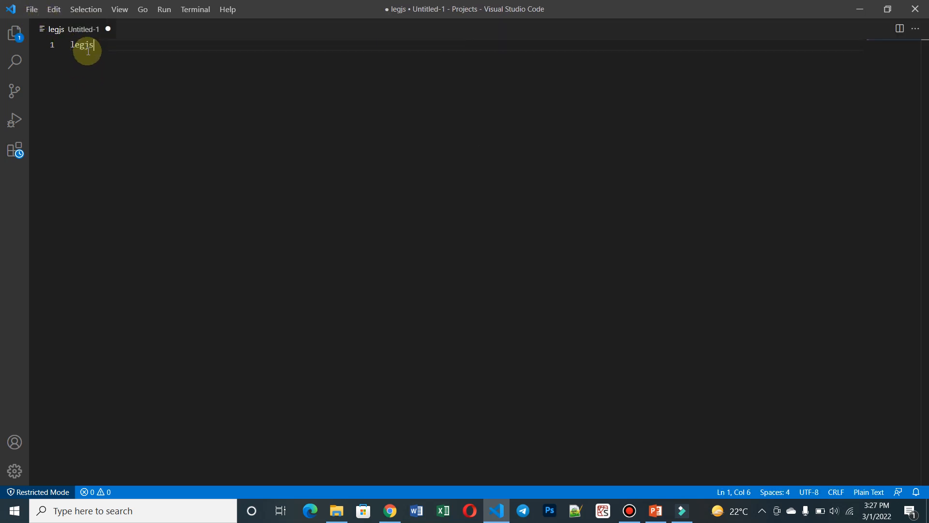
{"action": "key", "text": "BackSpace"}
{"action": "key", "text": "BackSpace"}
{"action": "key", "text": "BackSpace"}
{"action": "key", "text": "BackSpace"}
{"action": "type", "text": "t"}
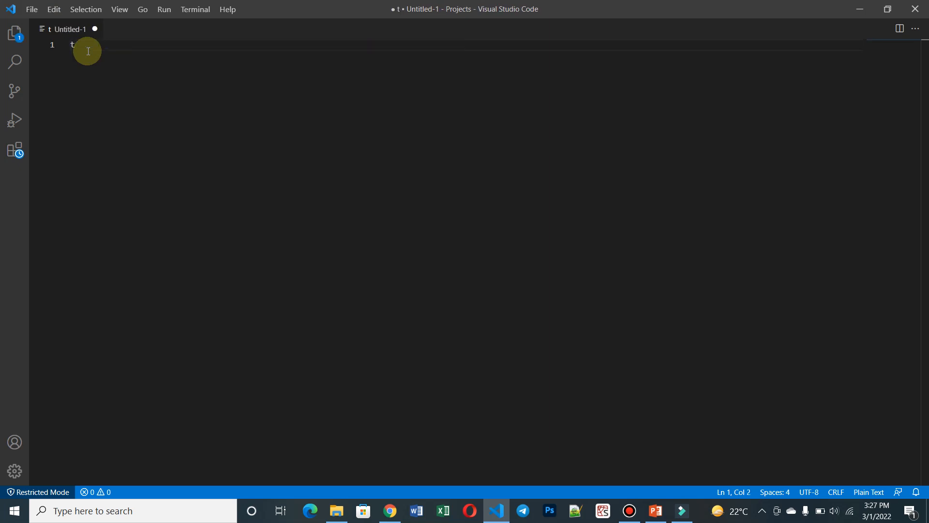
{"action": "key", "text": "BackSpace"}
{"action": "type", "text": "here is a"}
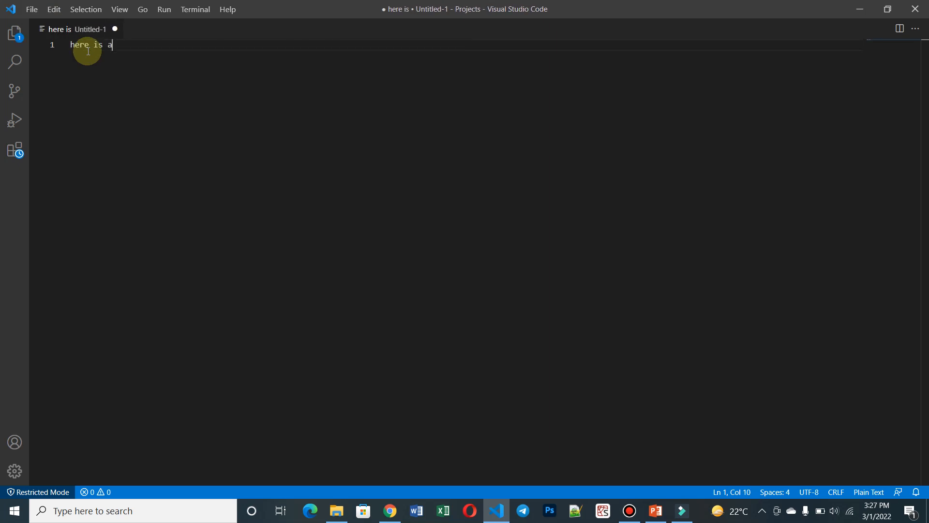
{"action": "type", "text": "ll my code"}
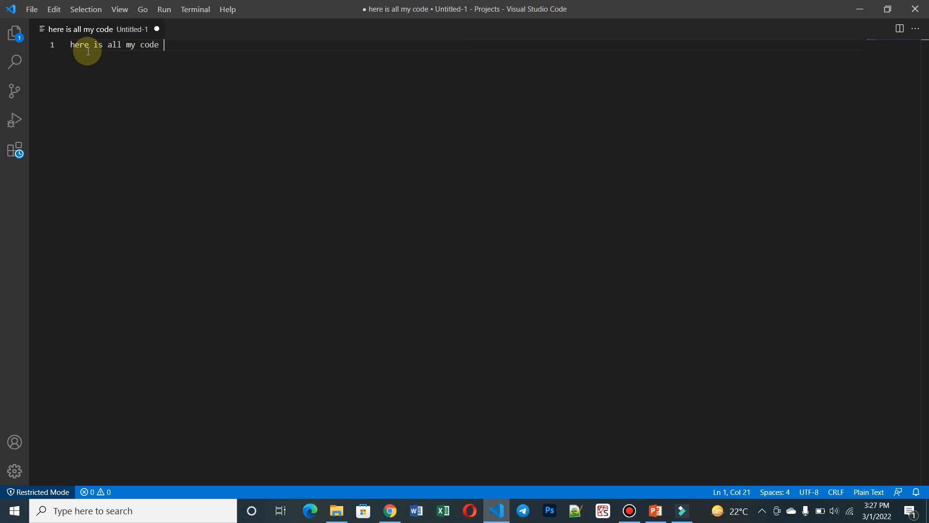
{"action": "key", "text": "Return"}
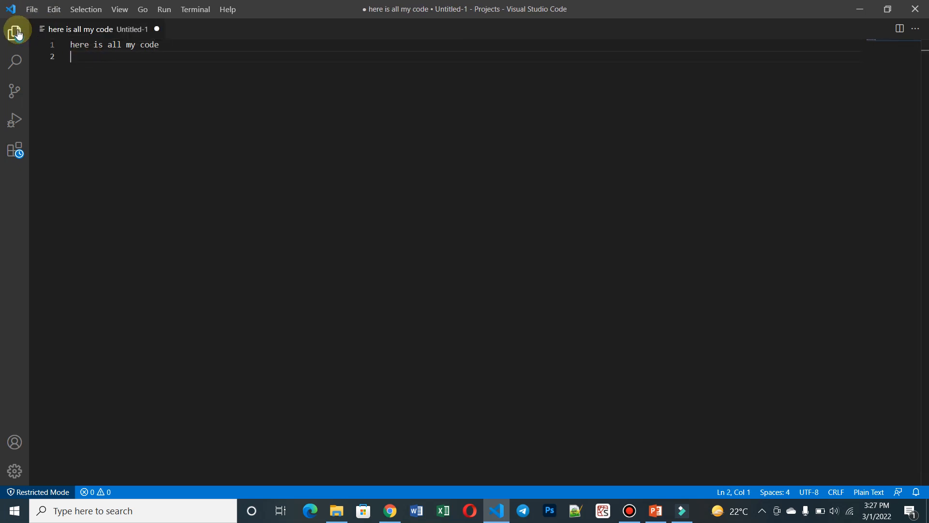
Start saving the new file in the Desktop's Projects folder and name it style.css.
{"action": "left_click", "coordinate": [25, 11]}
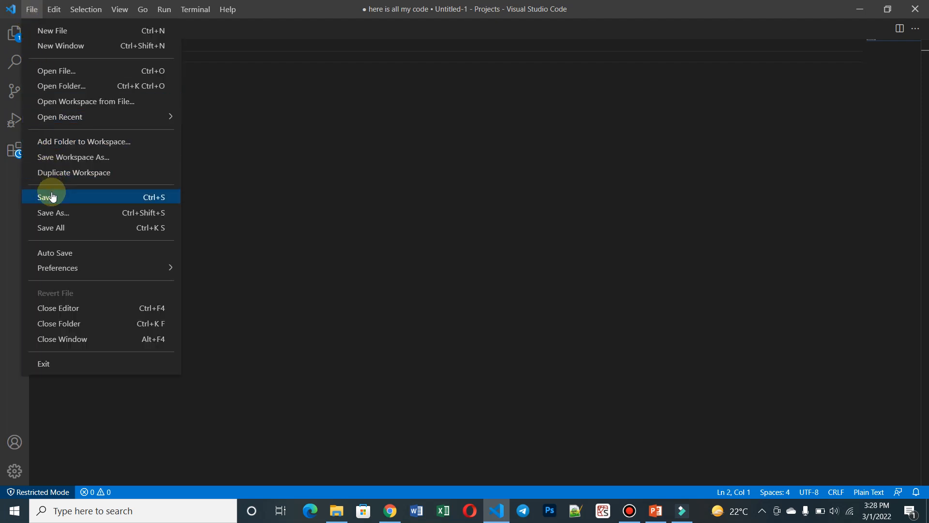
{"action": "left_click", "coordinate": [223, 147]}
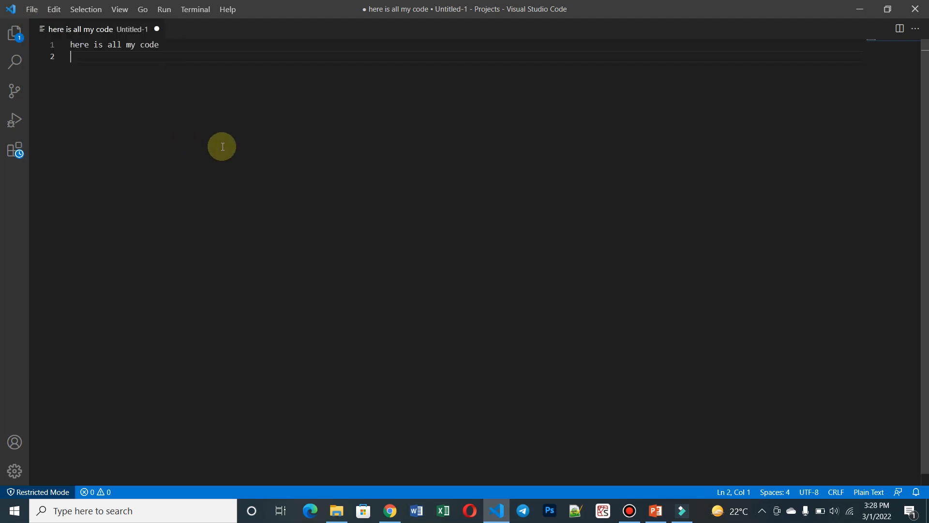
{"action": "key", "text": "ctrl+s"}
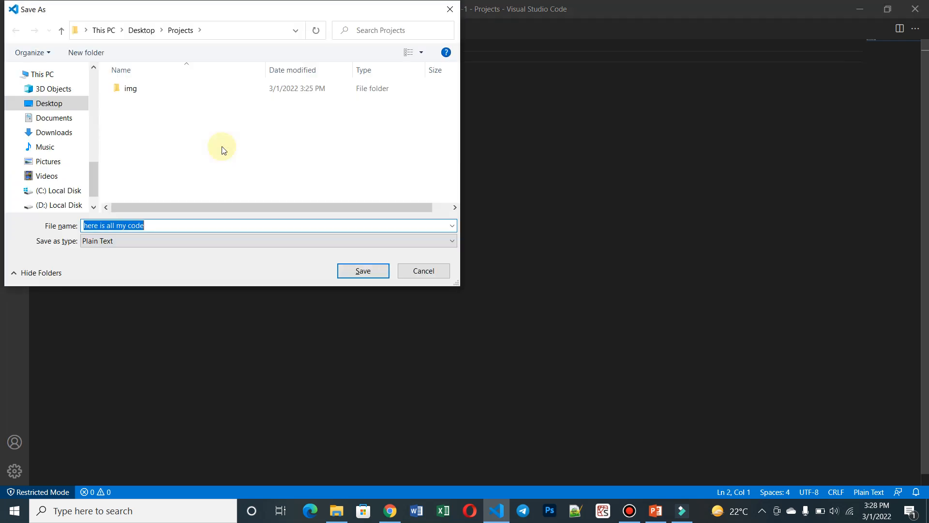
{"action": "left_click", "coordinate": [80, 105]}
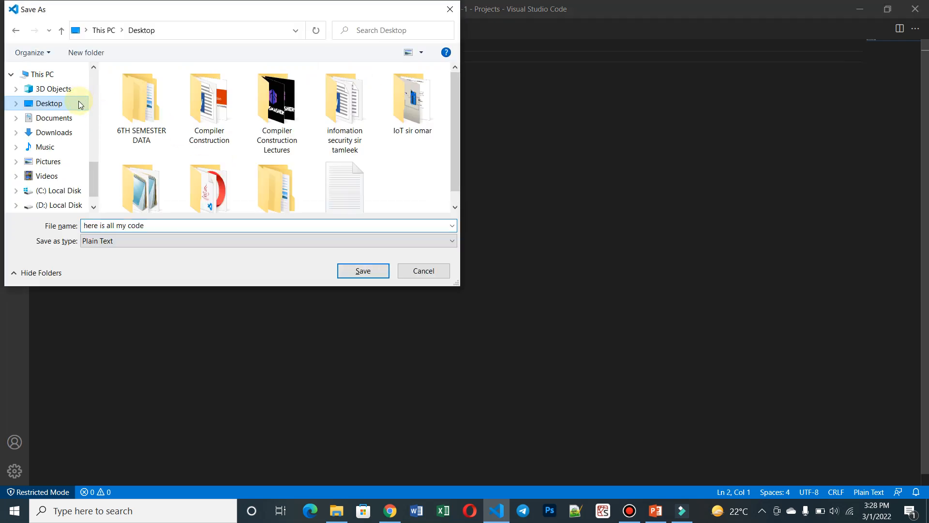
{"action": "left_click", "coordinate": [220, 181]}
{"action": "double_click", "coordinate": [220, 181]}
{"action": "left_click", "coordinate": [152, 224]}
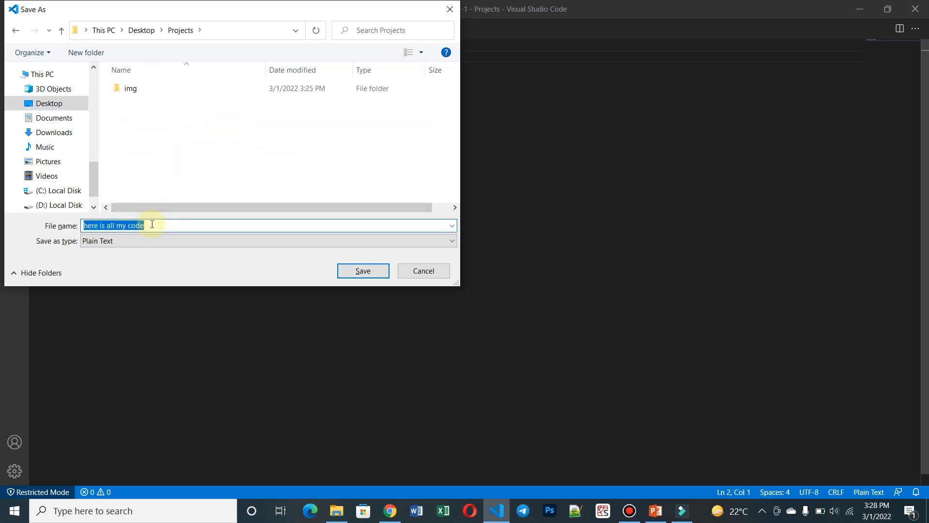
{"action": "key", "text": "BackSpace"}
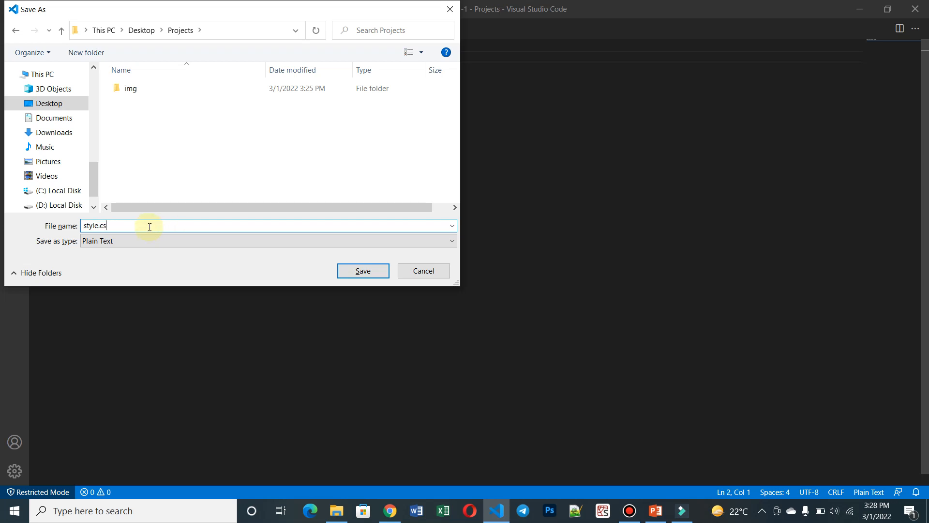
{"action": "type", "text": "style.h"}
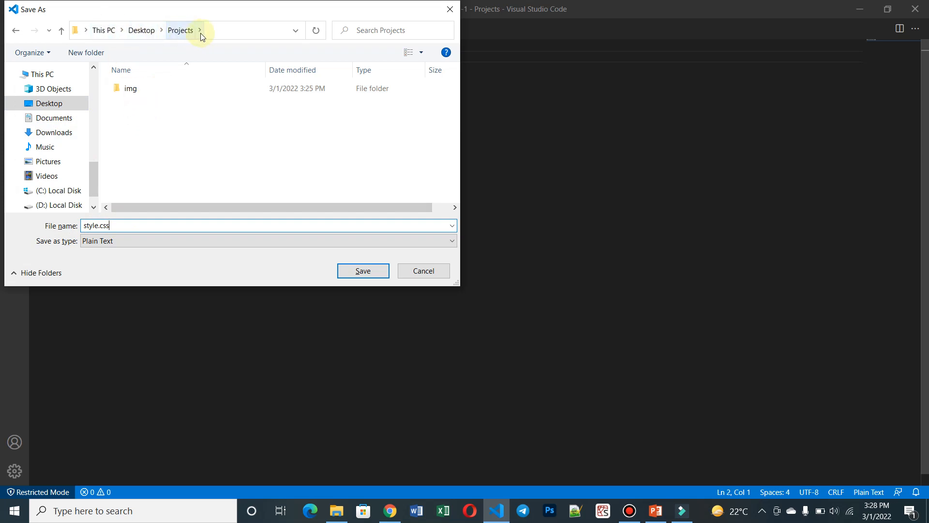
Check the img subfolder, return to the Desktop's Projects folder and save style.css there.
{"action": "double_click", "coordinate": [165, 87]}
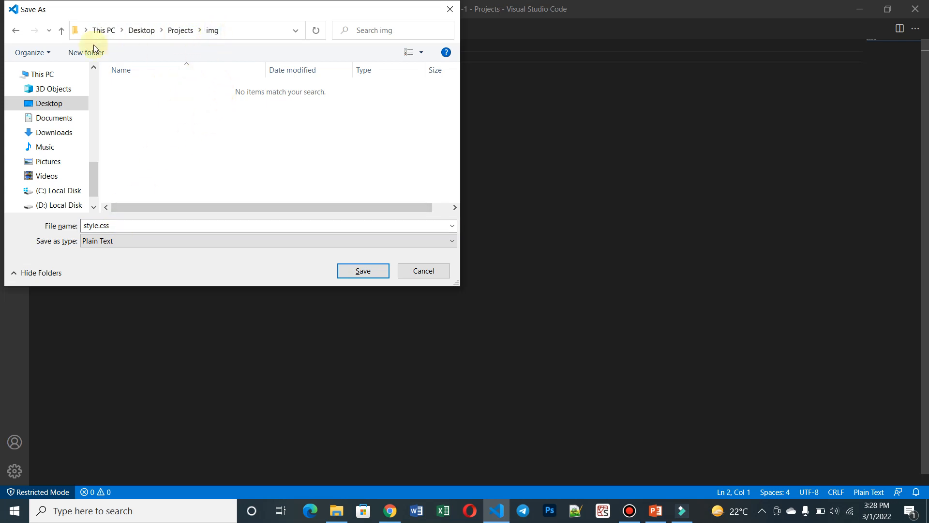
{"action": "left_click", "coordinate": [15, 31]}
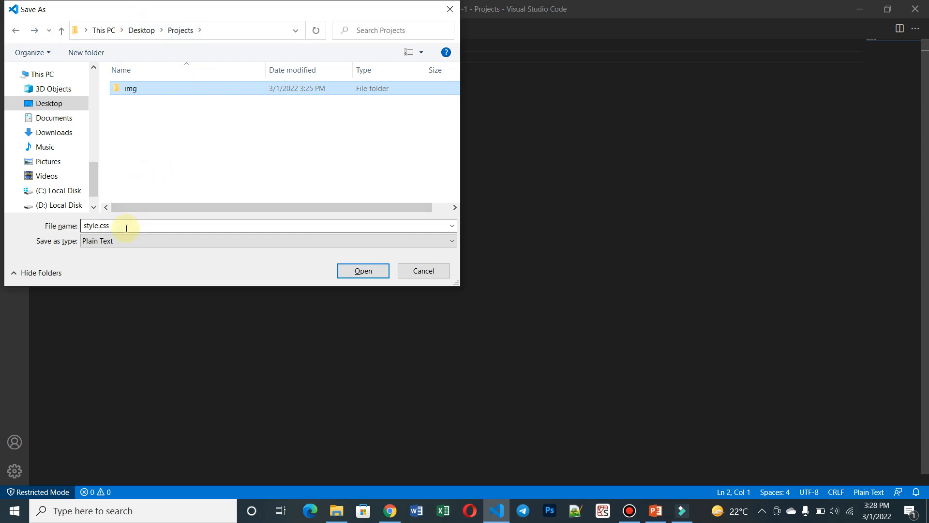
{"action": "left_click", "coordinate": [68, 102]}
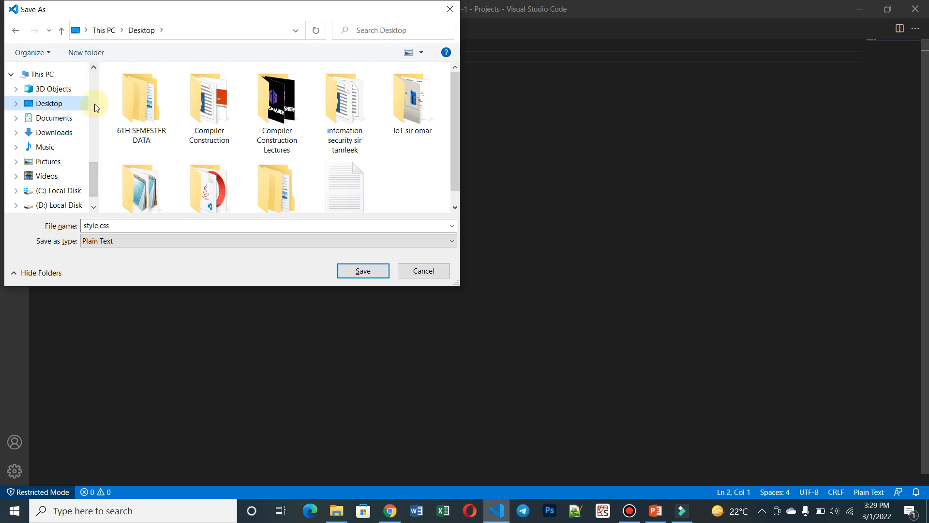
{"action": "left_click", "coordinate": [218, 184]}
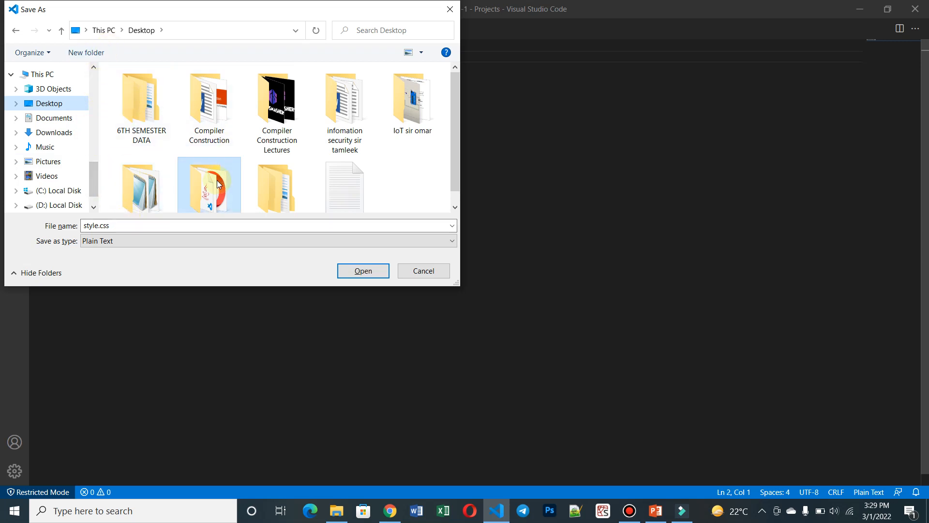
{"action": "double_click", "coordinate": [217, 184]}
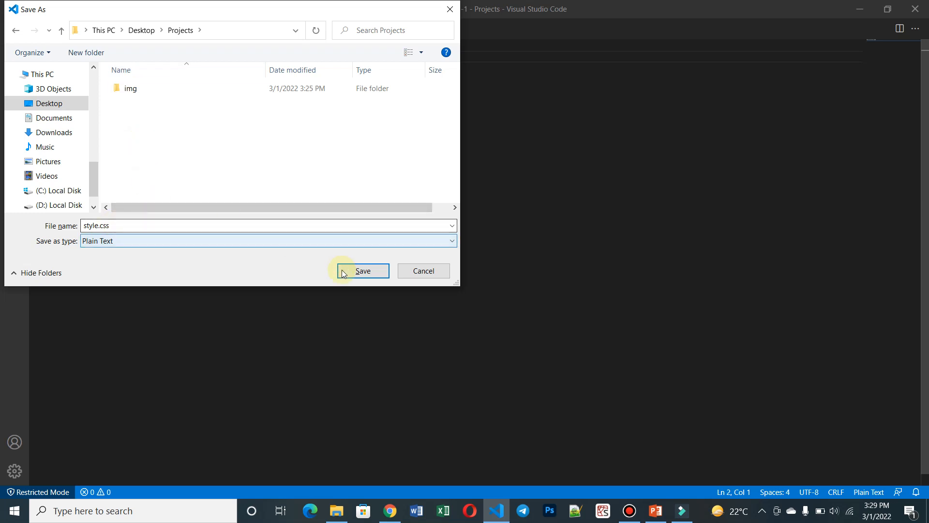
{"action": "left_click", "coordinate": [362, 270]}
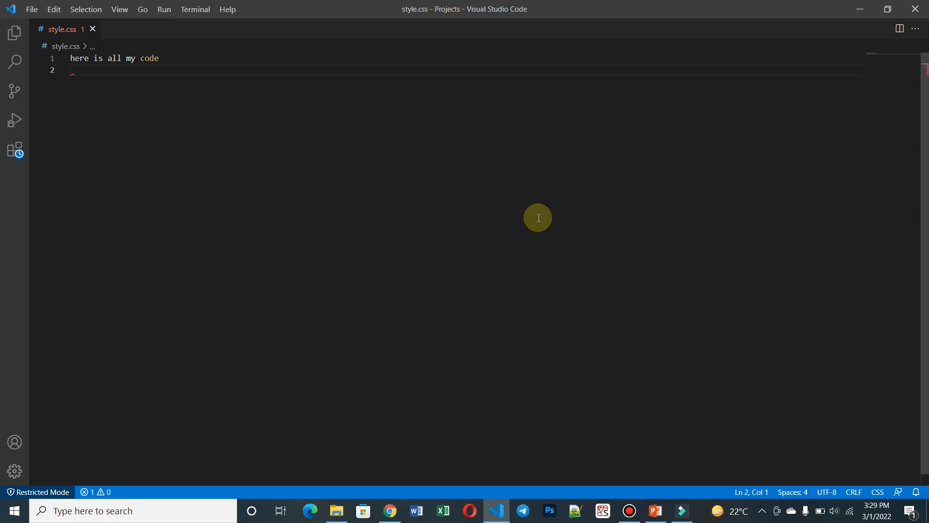
Switch to the desktop, open the Projects folder in File Explorer and select the style file.
{"action": "key", "text": "super+d"}
{"action": "double_click", "coordinate": [365, 226]}
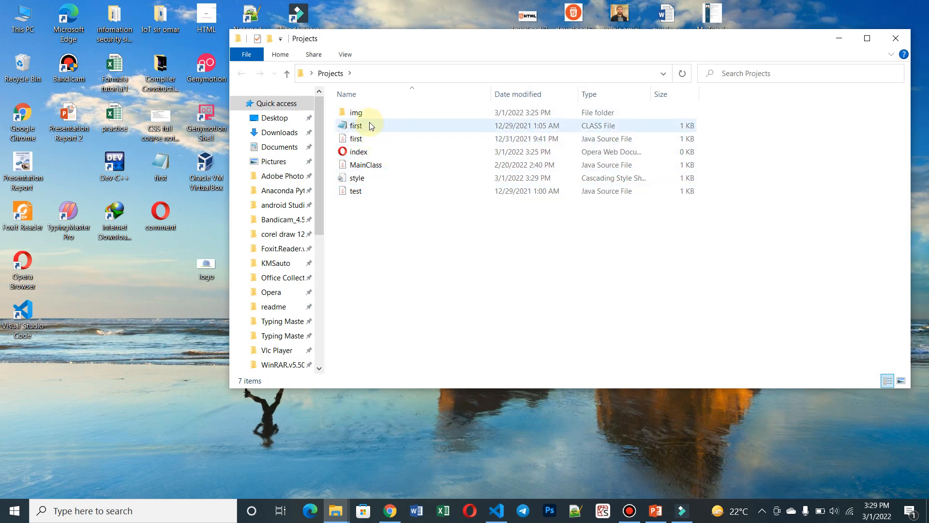
{"action": "left_click", "coordinate": [372, 180]}
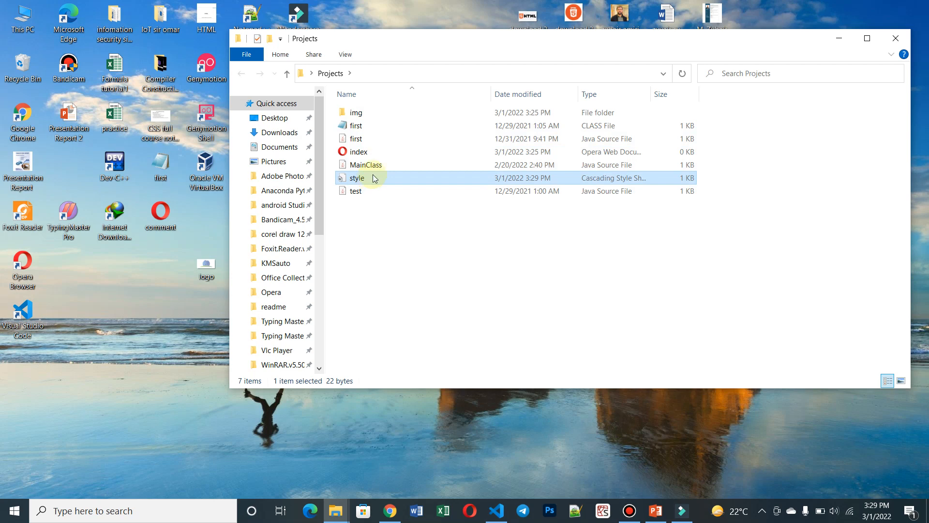
Deselect the style file, minimize the Projects folder window and refresh the desktop twice.
{"action": "left_click", "coordinate": [597, 243]}
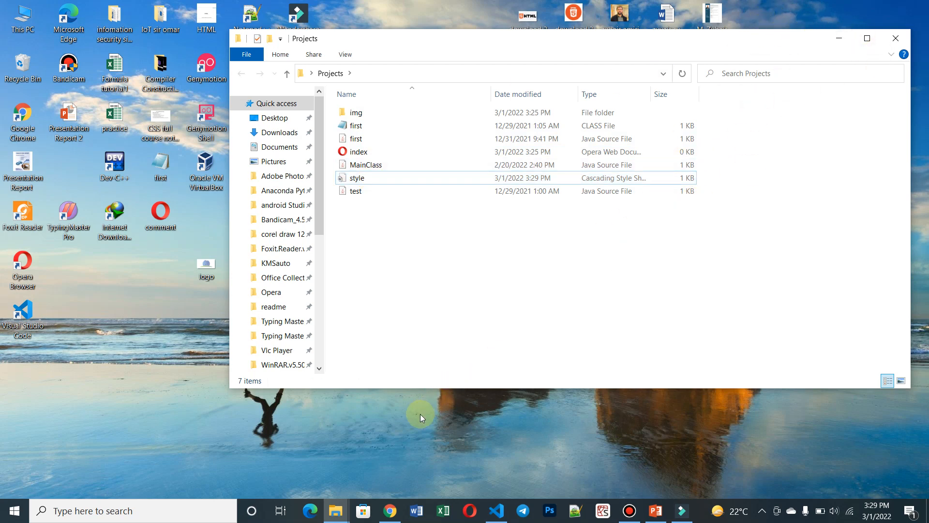
{"action": "left_click", "coordinate": [838, 38]}
{"action": "right_click", "coordinate": [410, 182]}
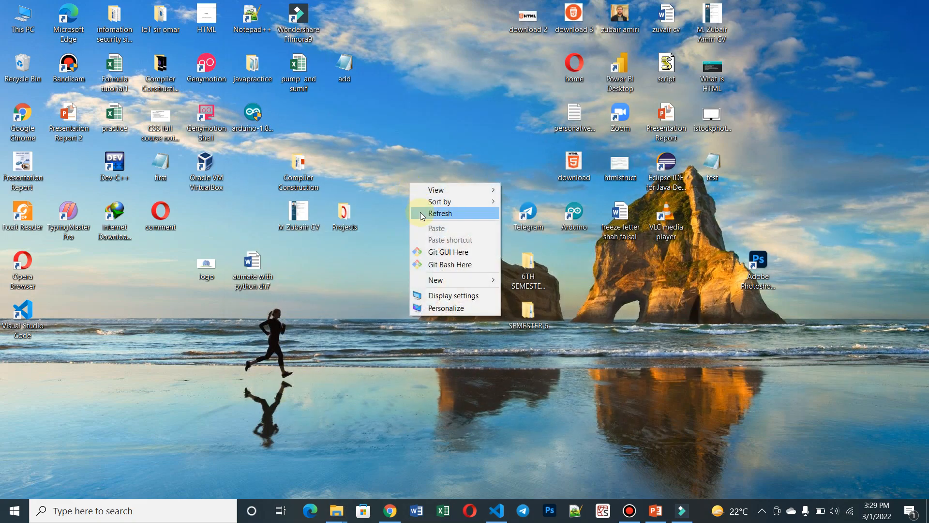
{"action": "left_click", "coordinate": [414, 211]}
{"action": "right_click", "coordinate": [384, 256]}
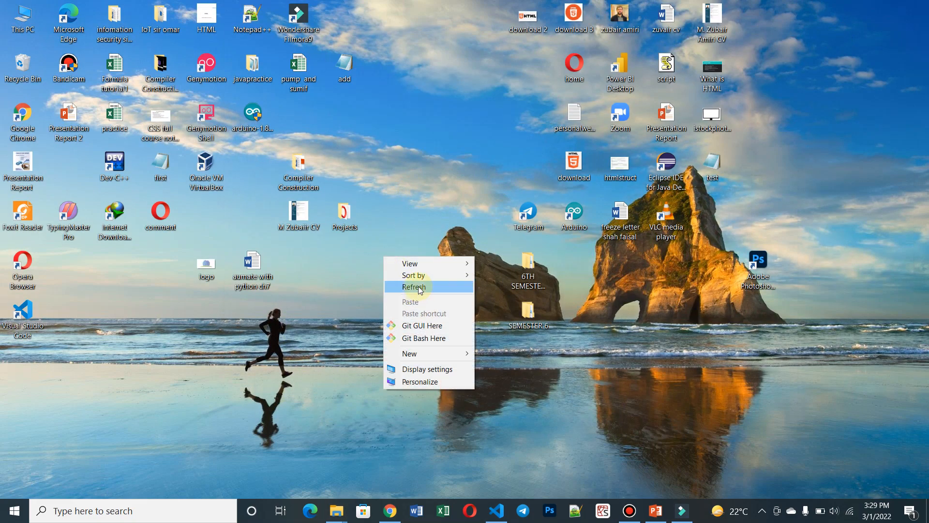
{"action": "left_click", "coordinate": [418, 289]}
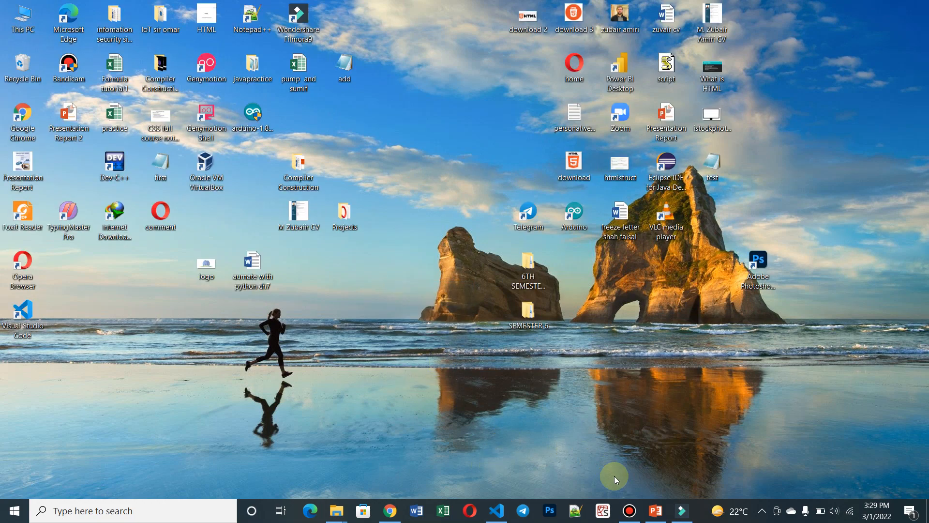
Switch back to Visual Studio Code and place the text cursor on the empty second line of style.css.
{"action": "left_click", "coordinate": [495, 512]}
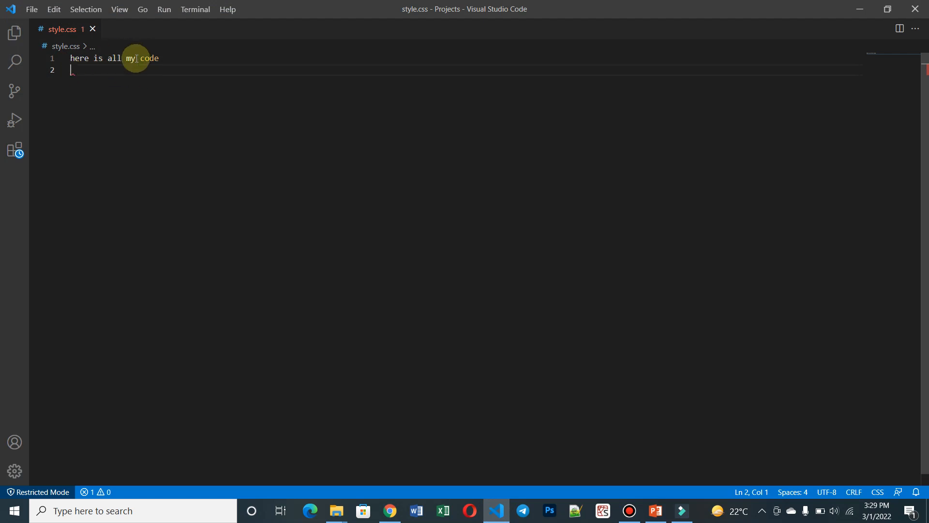
{"action": "left_click", "coordinate": [135, 59]}
{"action": "left_click", "coordinate": [91, 69]}
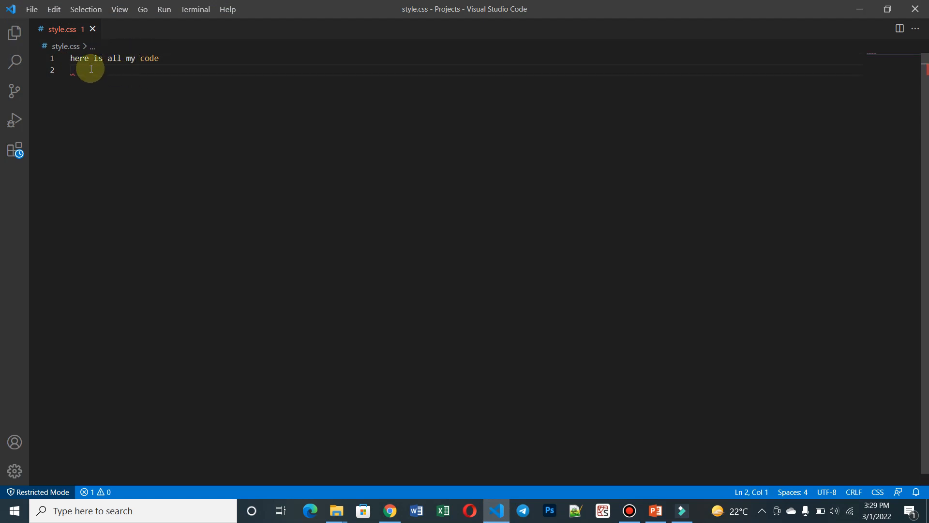